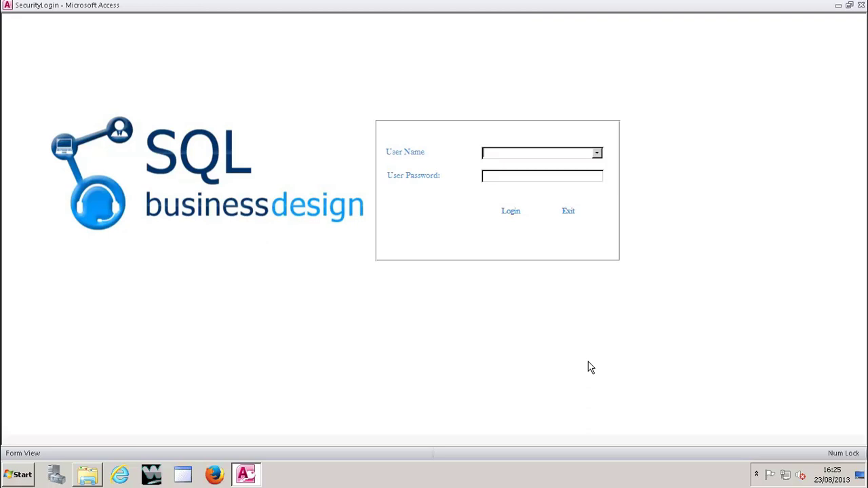
Step: Log in as the agent by choosing their user name and entering the password
click(596, 154)
click(543, 175)
click(556, 177)
text(***)
key(Return)
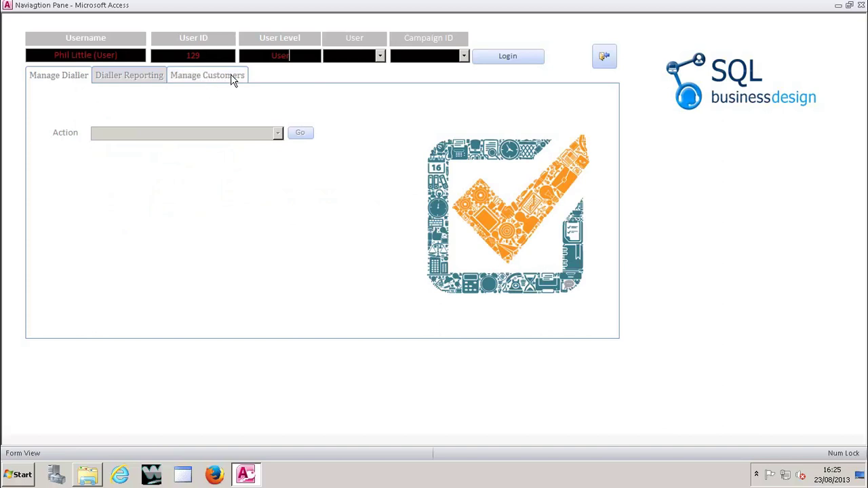
Step: Log in to the dialler as the chosen user on campaign 201, confirming and acknowledging the notice
click(380, 55)
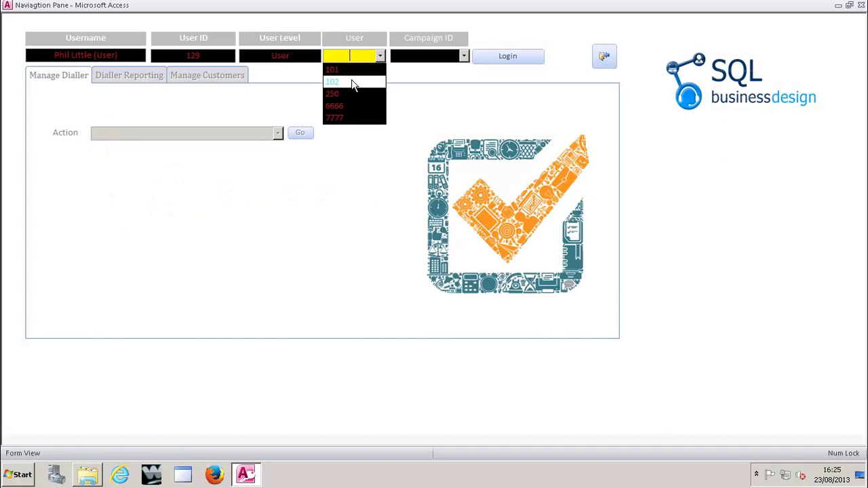
click(354, 82)
click(463, 59)
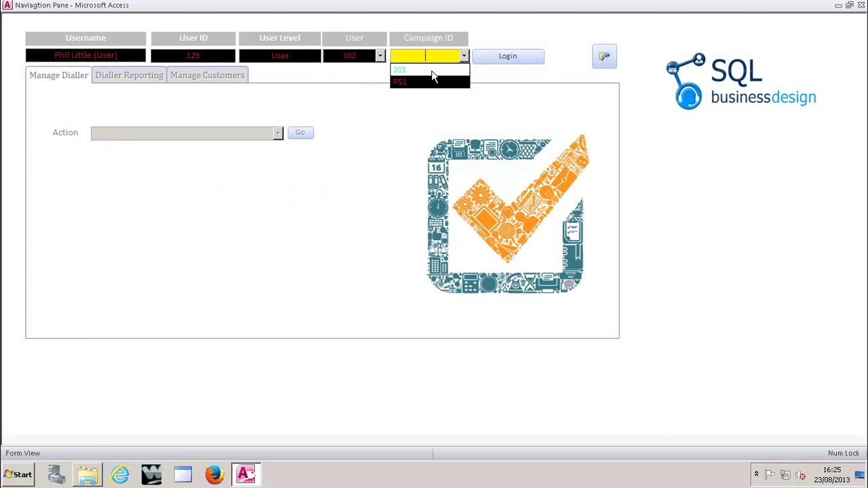
click(434, 80)
click(344, 56)
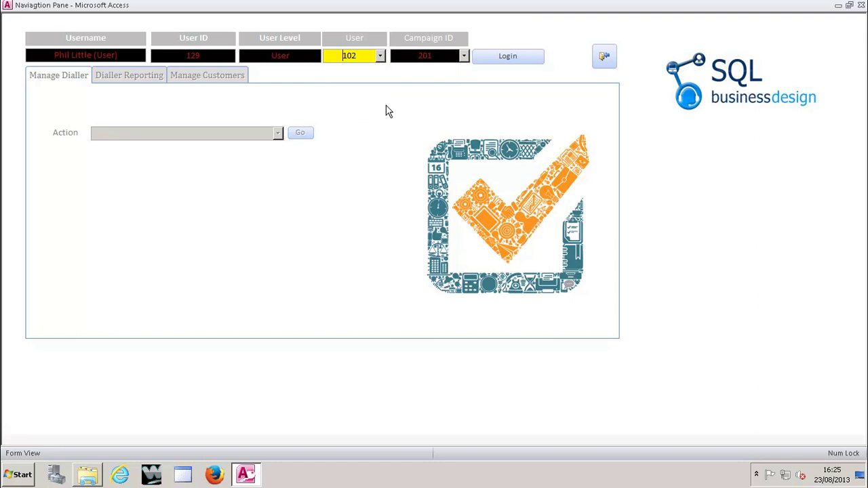
click(520, 58)
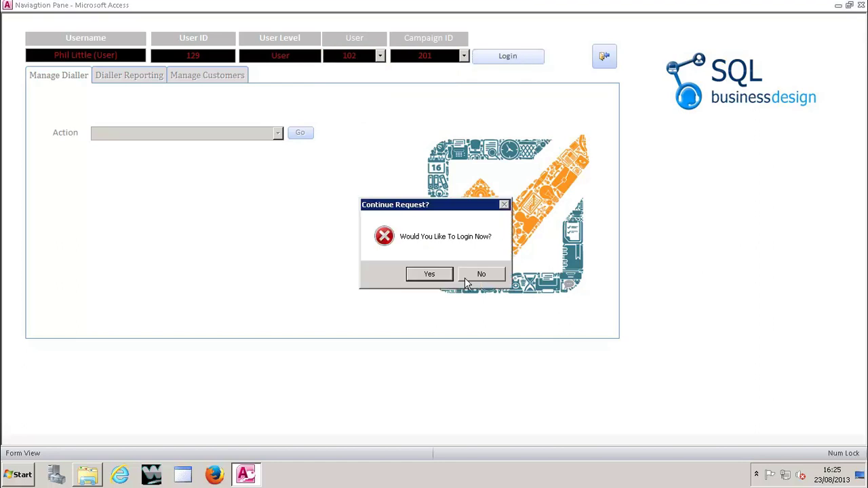
click(431, 275)
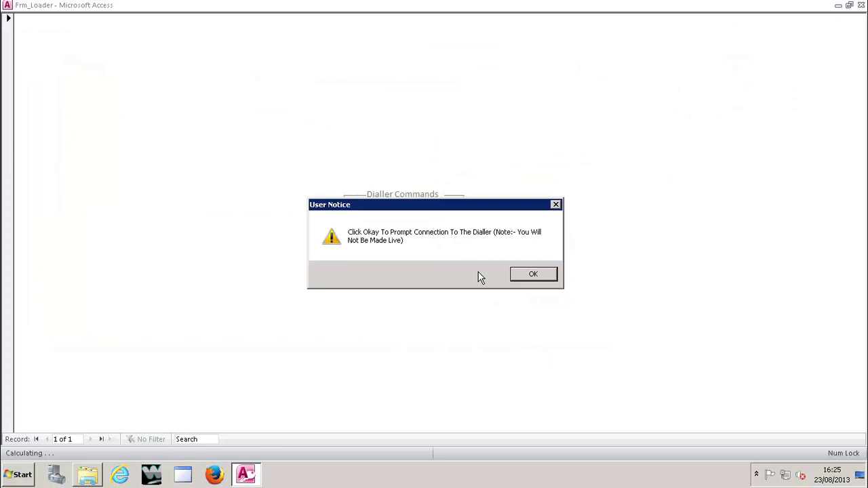
click(517, 276)
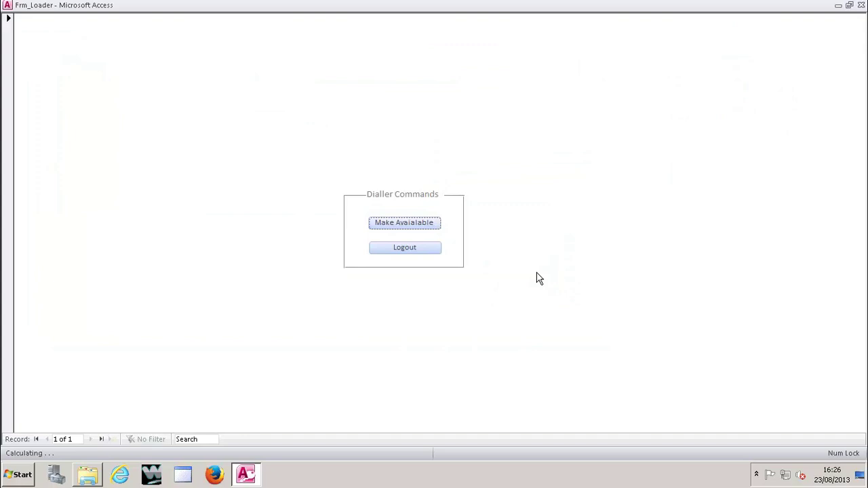
Step: Make the agent available, check the READY status via My Status, then hang up the delivered call
click(429, 224)
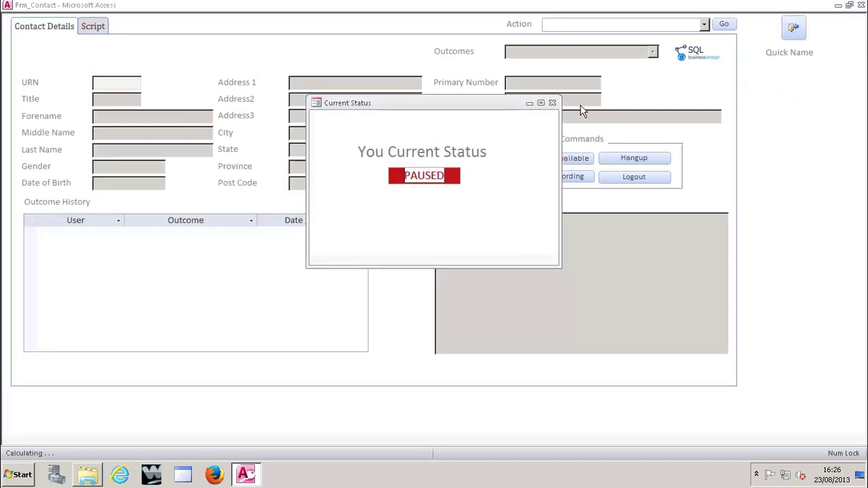
click(552, 102)
click(704, 24)
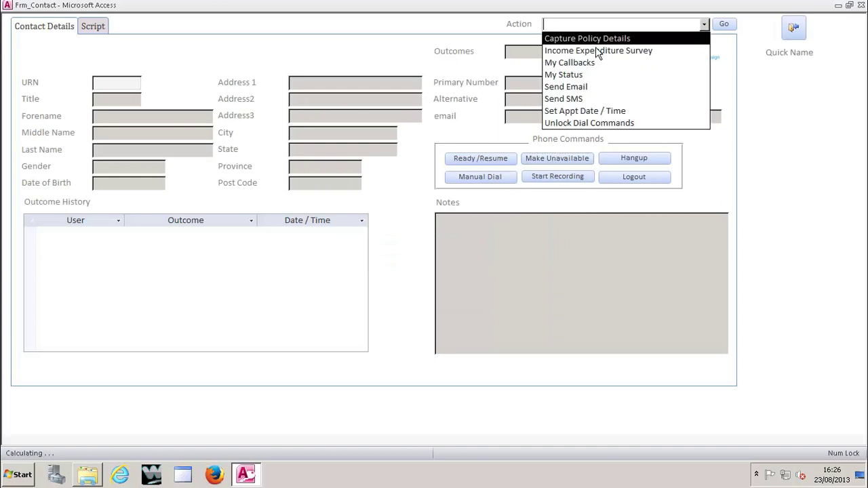
click(592, 74)
click(723, 26)
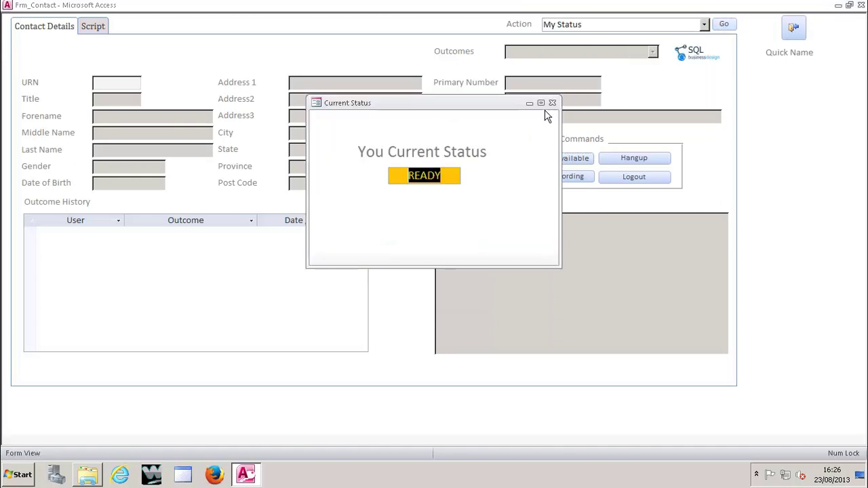
click(552, 103)
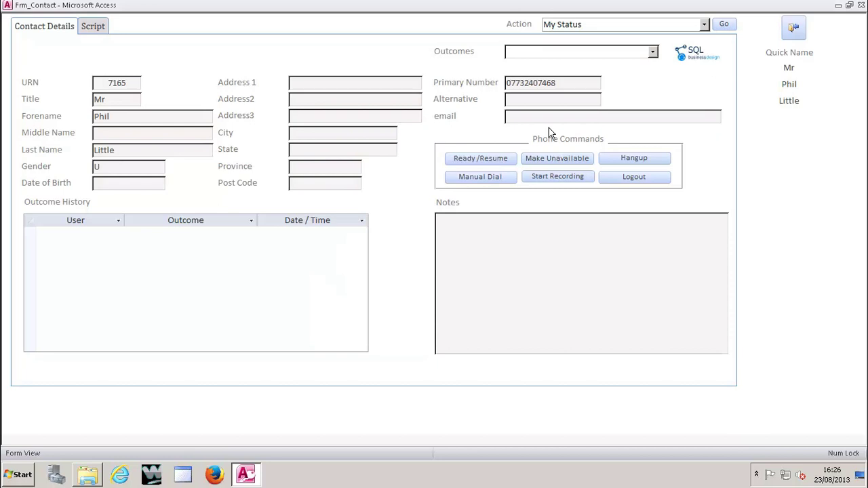
click(626, 158)
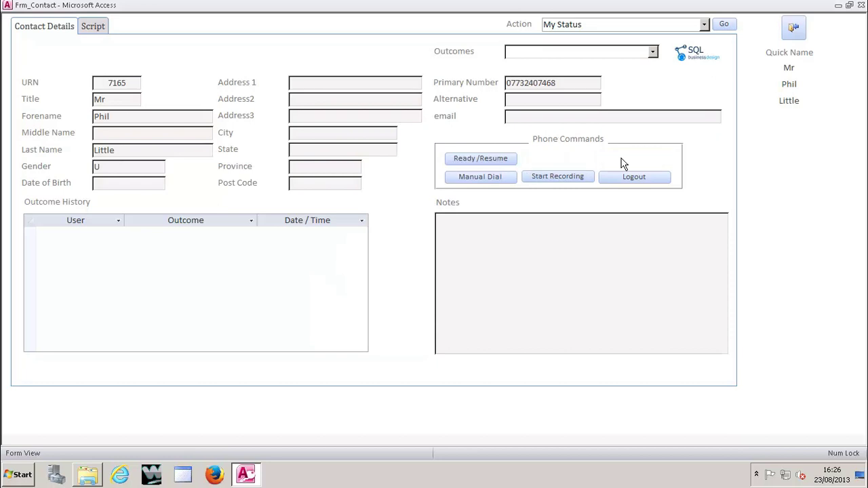
click(452, 274)
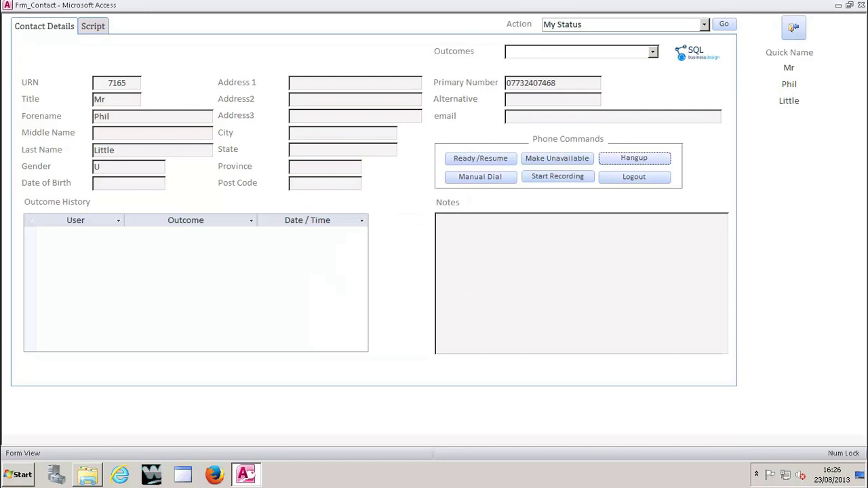
click(607, 313)
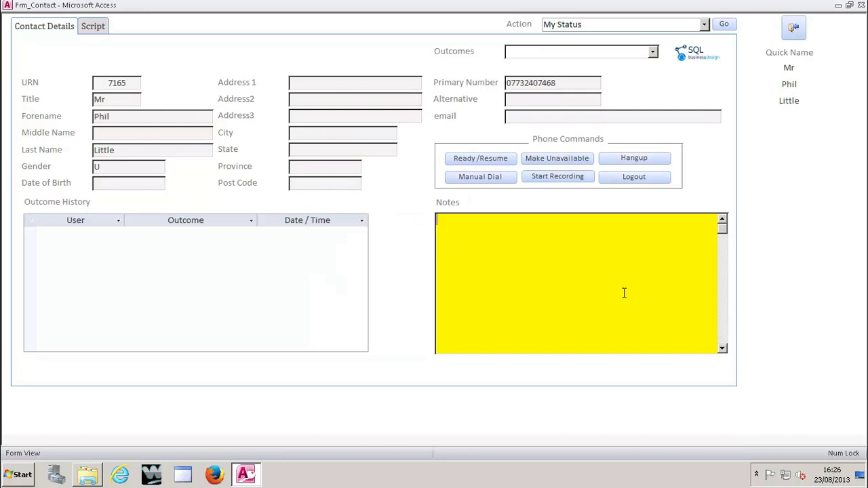
click(112, 84)
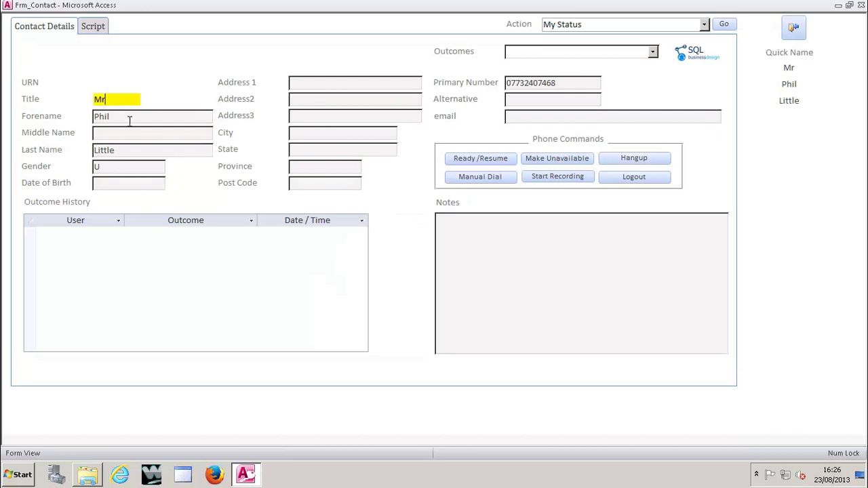
click(143, 135)
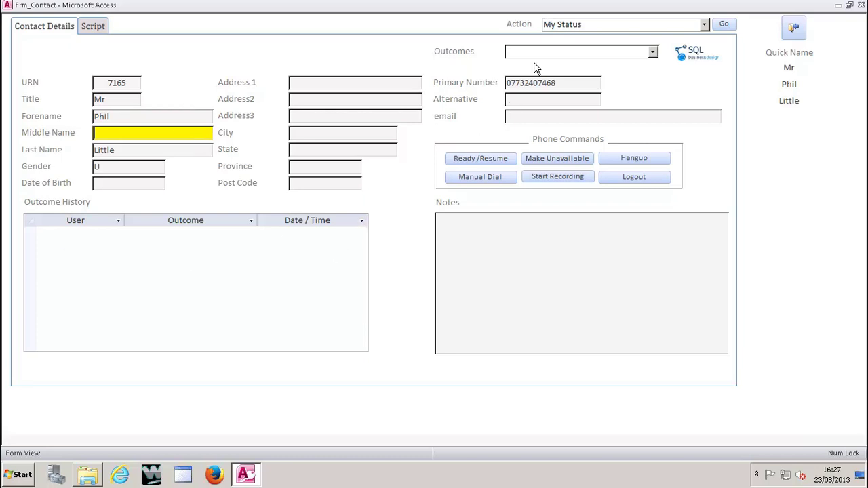
click(653, 53)
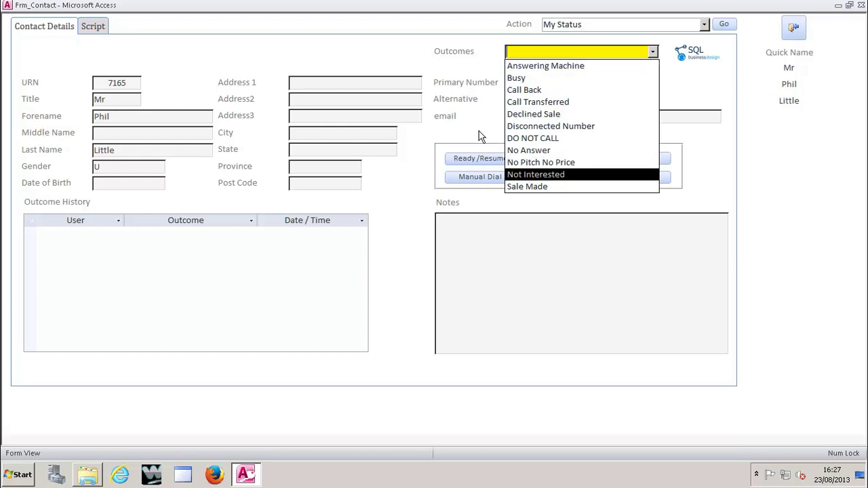
click(419, 31)
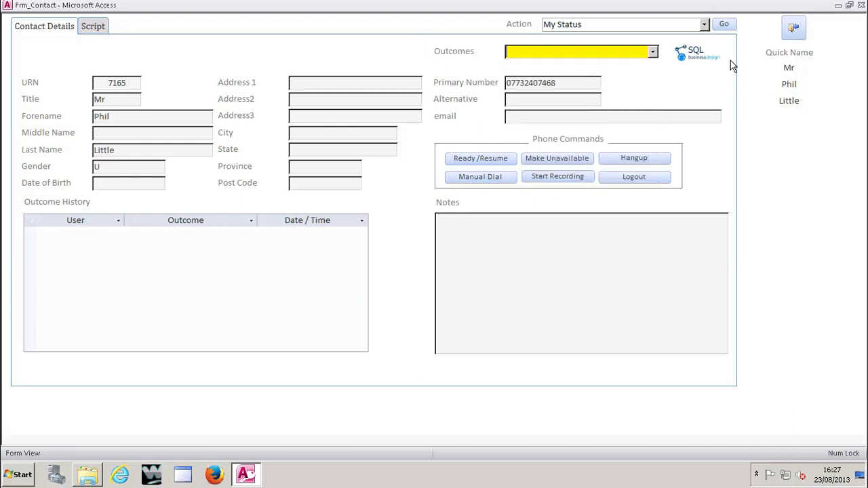
click(473, 177)
click(557, 162)
Step: Run the Send SMS action for the current contact
click(704, 26)
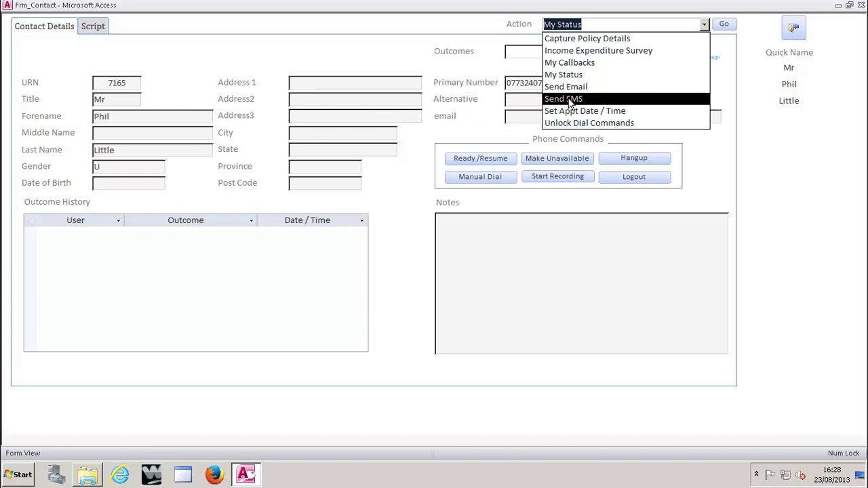
click(570, 99)
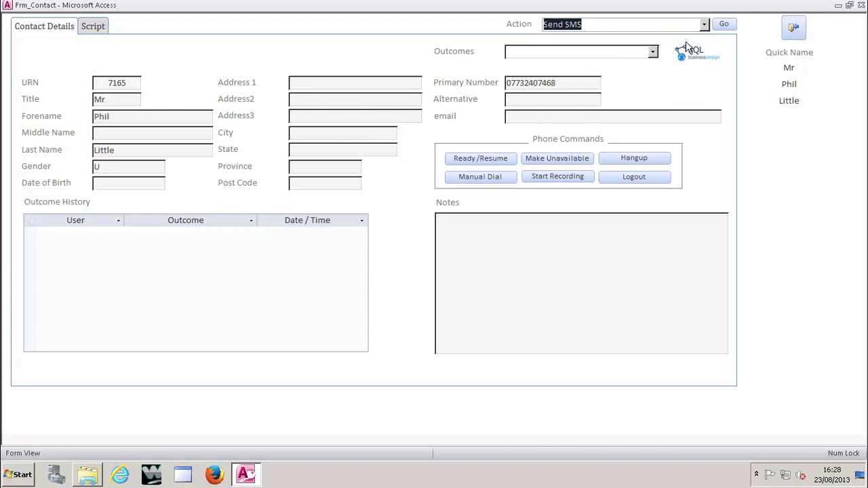
click(724, 24)
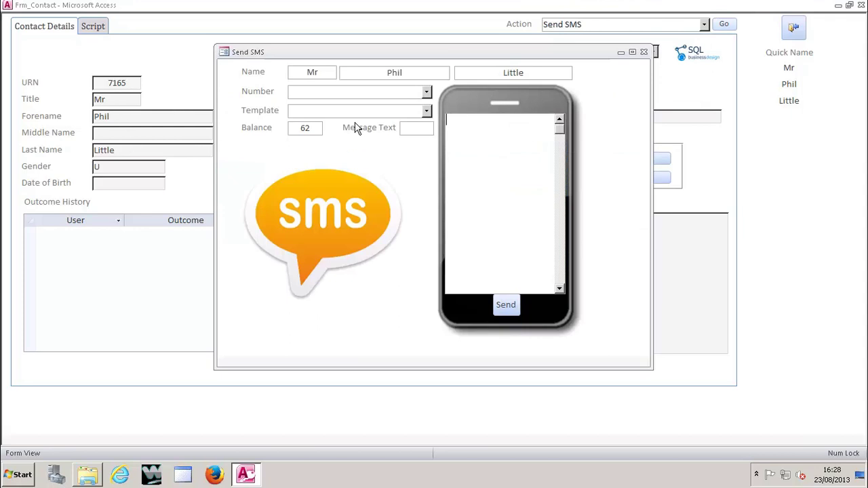
Step: Move the Send SMS window higher and choose the contact's number as recipient
drag(437, 52, 439, 167)
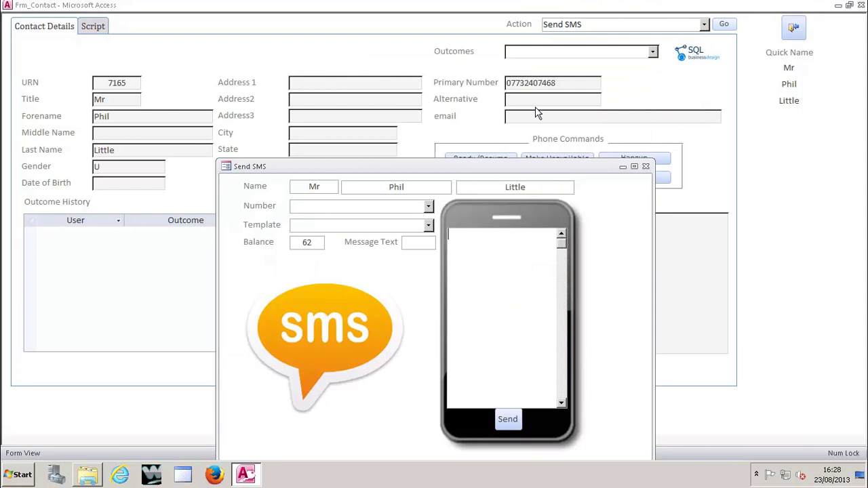
drag(495, 166, 499, 72)
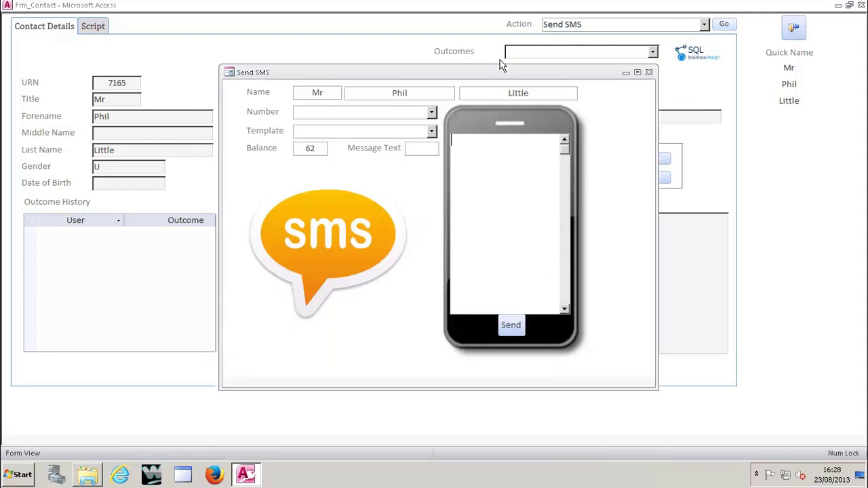
click(431, 112)
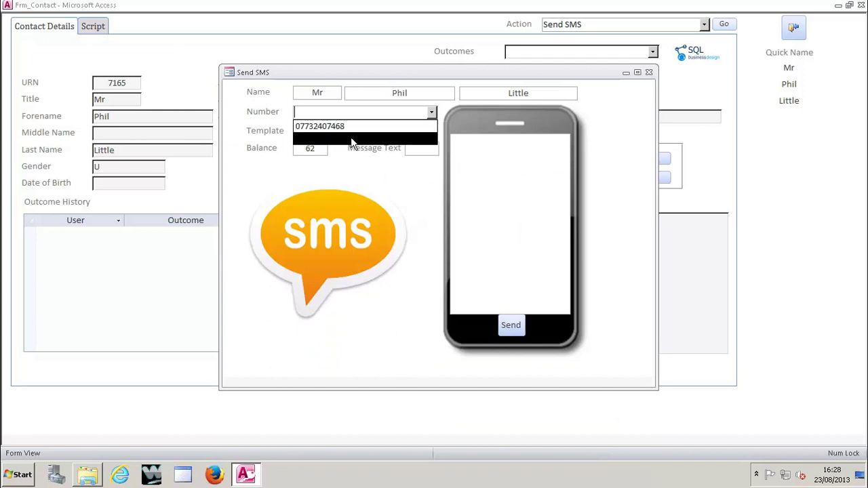
click(338, 127)
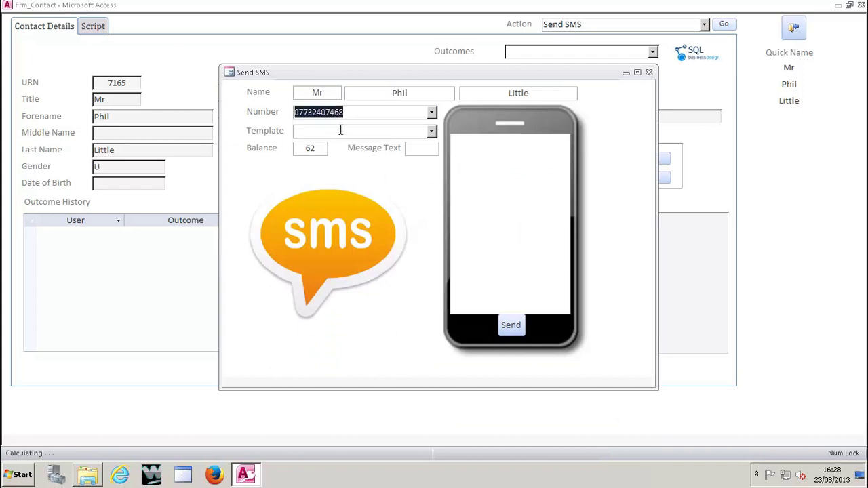
Step: Send the Thanks For Time template message and close the SMS window
click(494, 172)
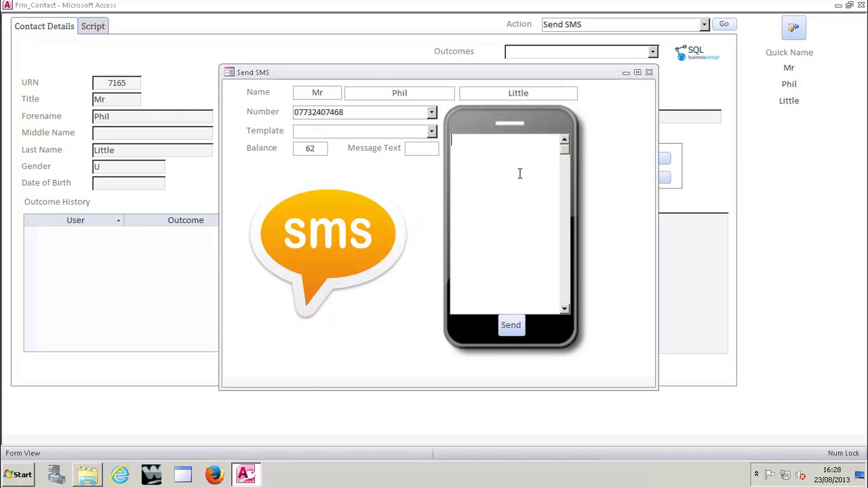
click(432, 131)
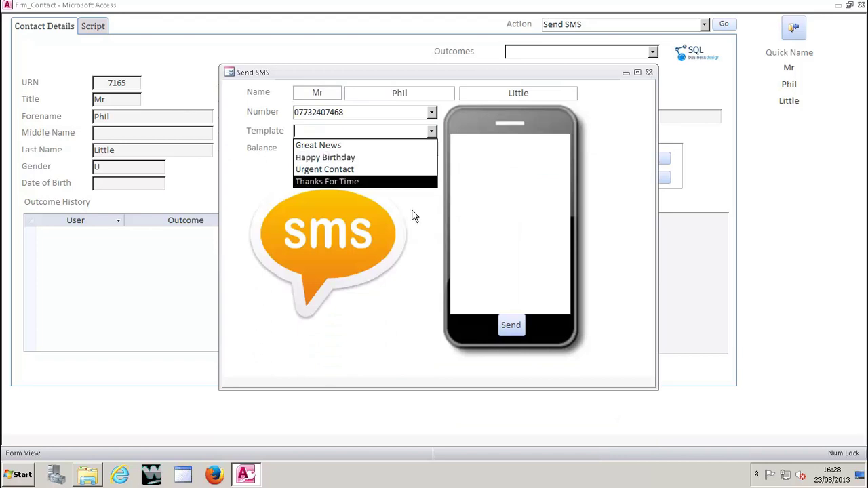
click(338, 182)
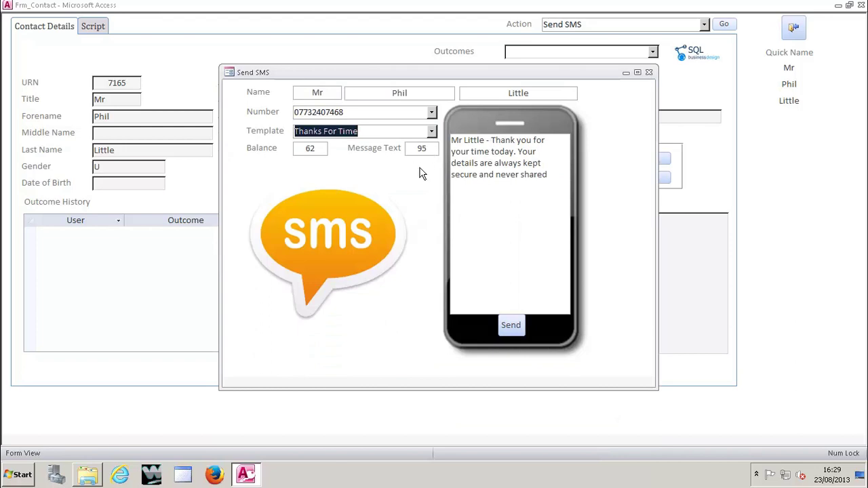
click(509, 326)
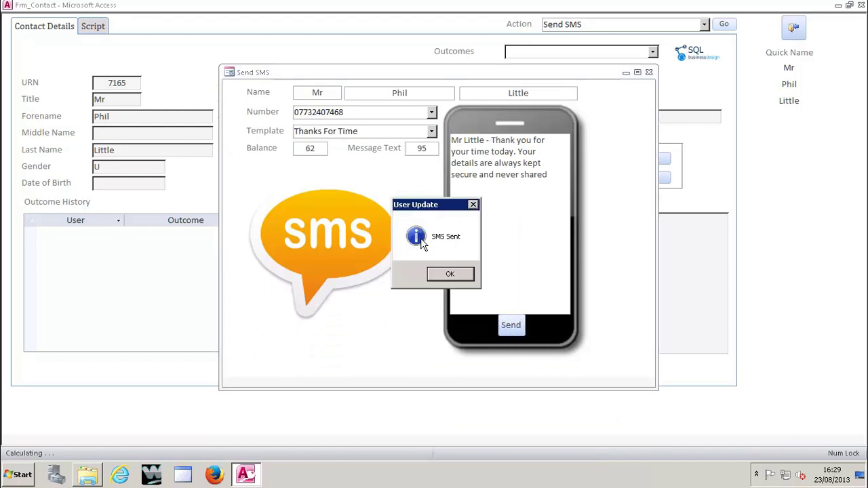
click(450, 275)
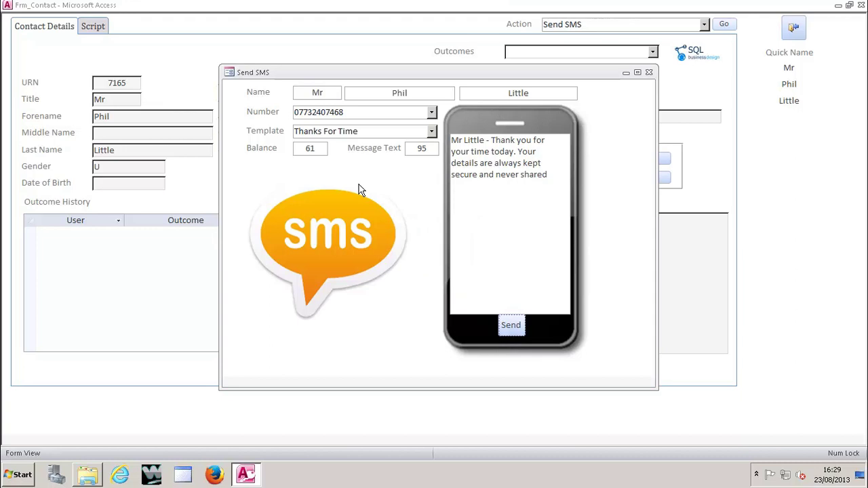
click(649, 72)
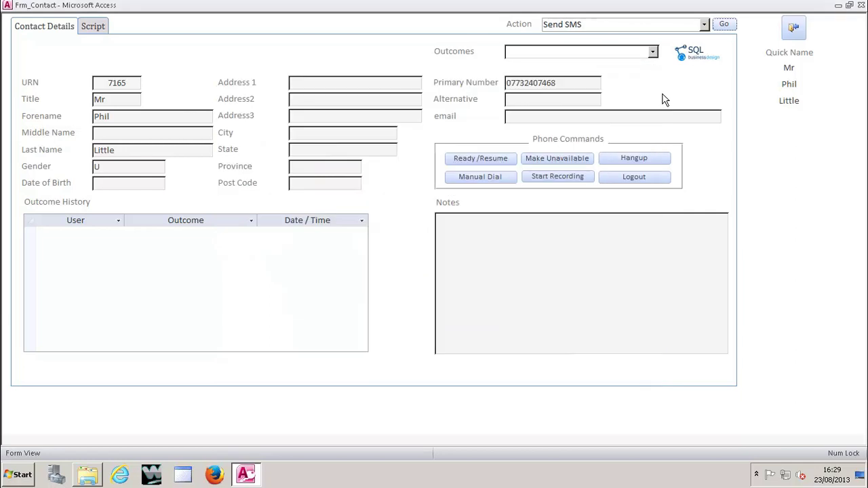
Step: Record the call outcome as No Answer so the form advances to lead 7167
click(652, 52)
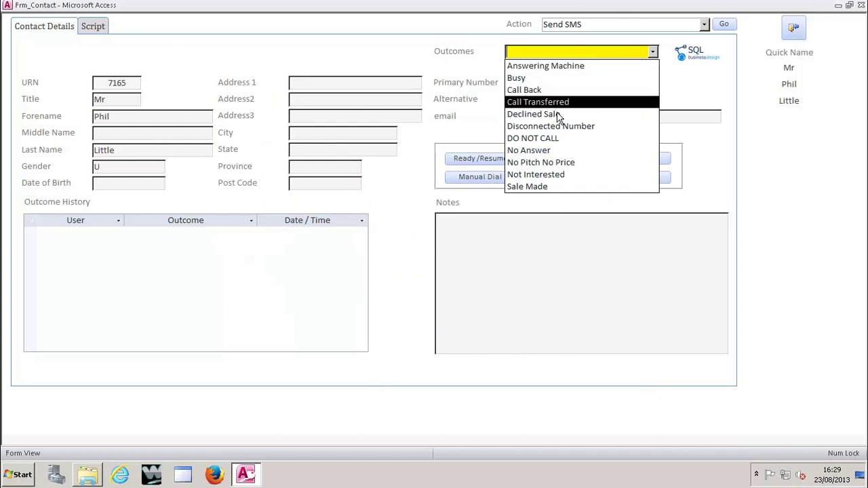
click(551, 150)
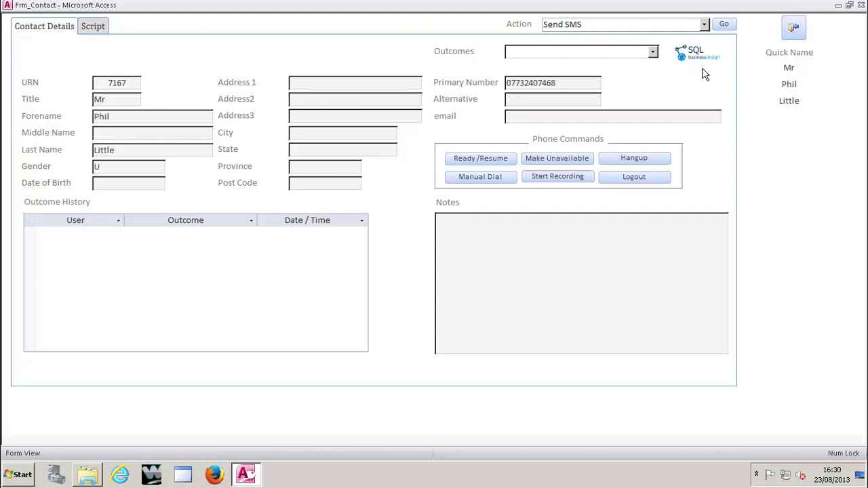
click(704, 24)
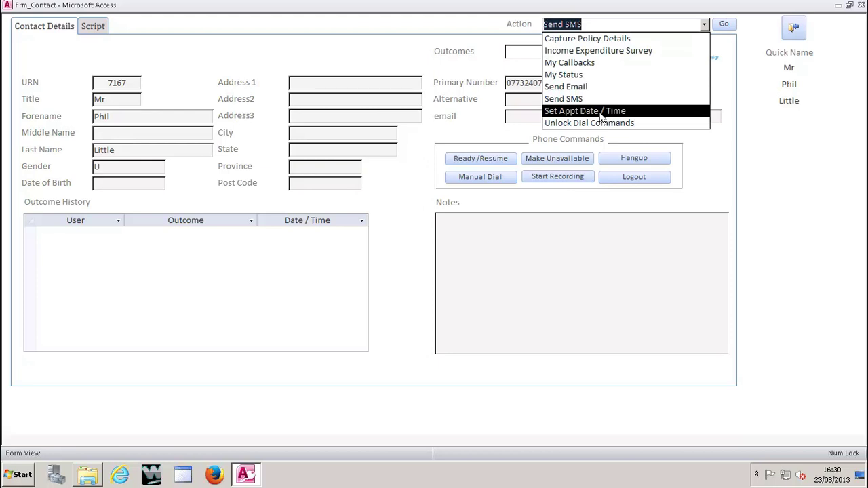
Step: Run Set Appt Date / Time and settle on 23/08/2013 after a rejected 30 August date
click(600, 111)
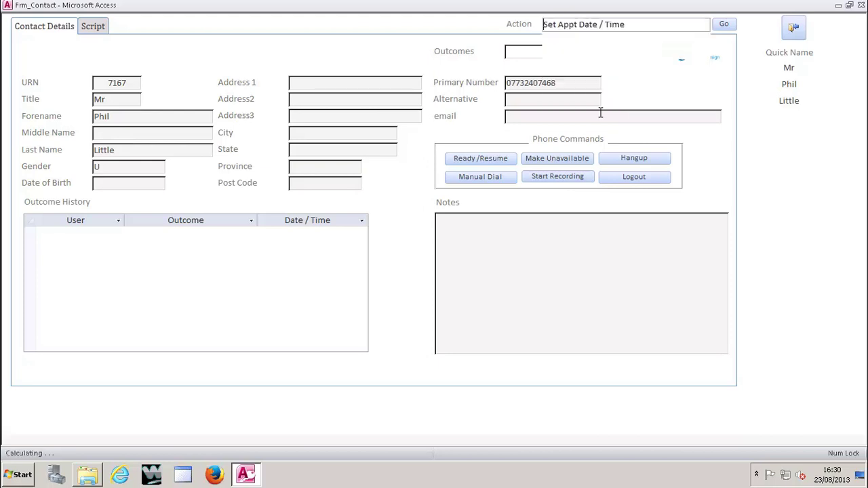
click(724, 23)
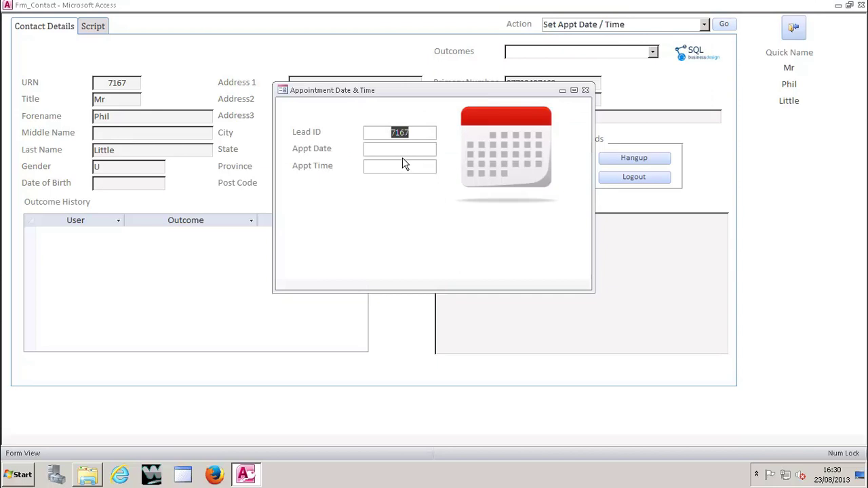
click(394, 151)
click(442, 148)
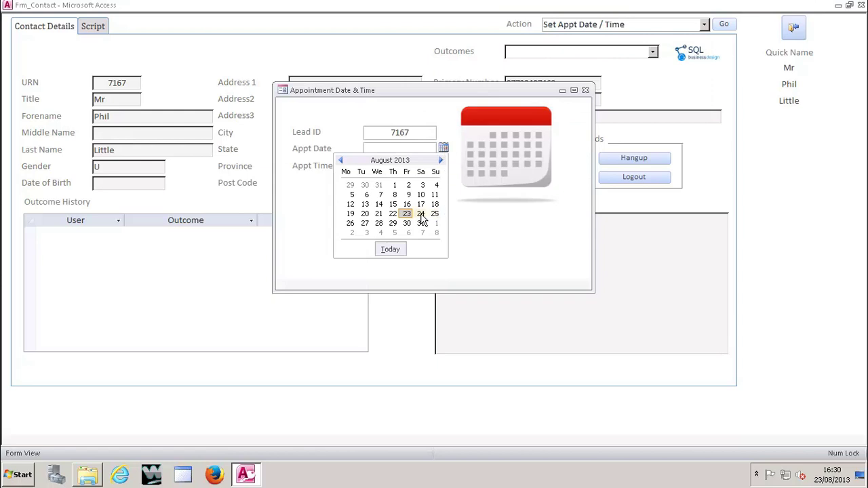
click(420, 214)
click(415, 166)
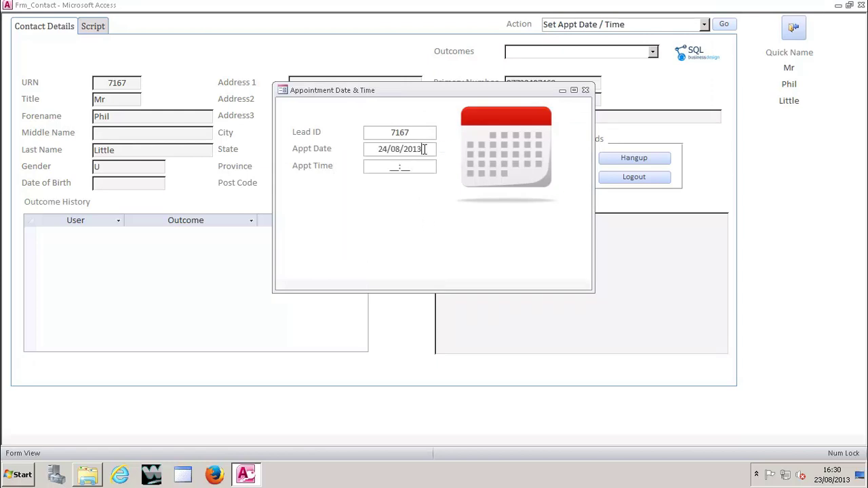
click(443, 148)
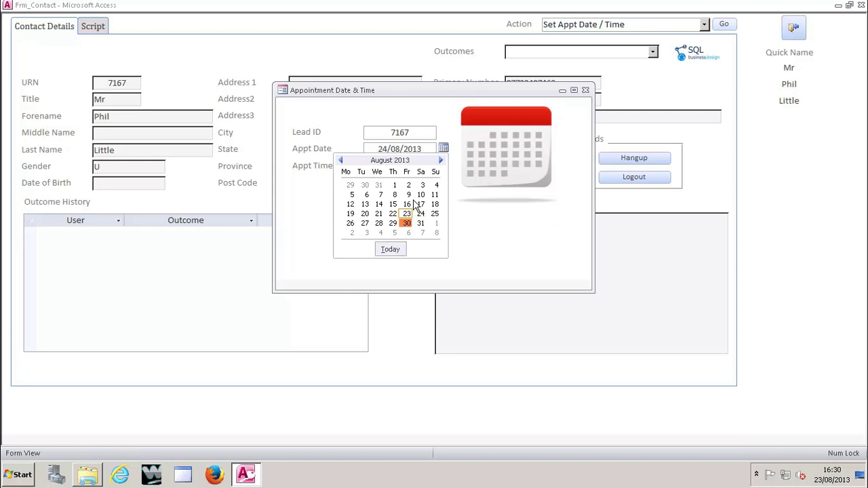
click(407, 226)
click(407, 170)
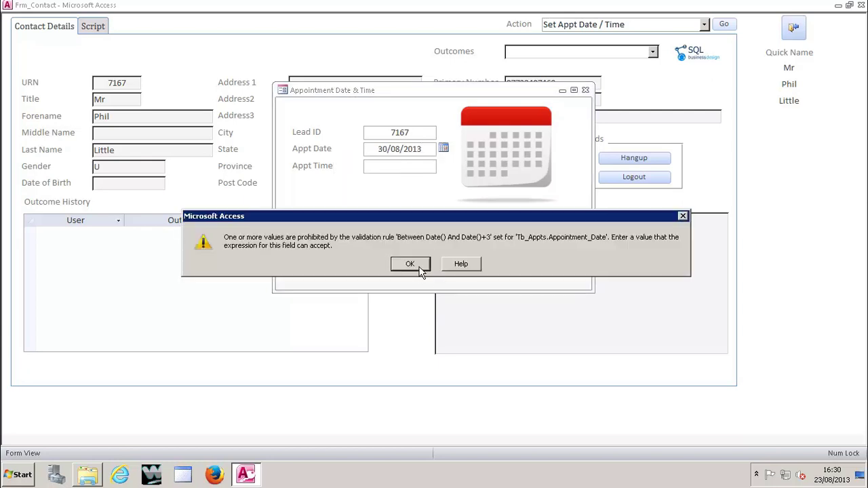
click(410, 263)
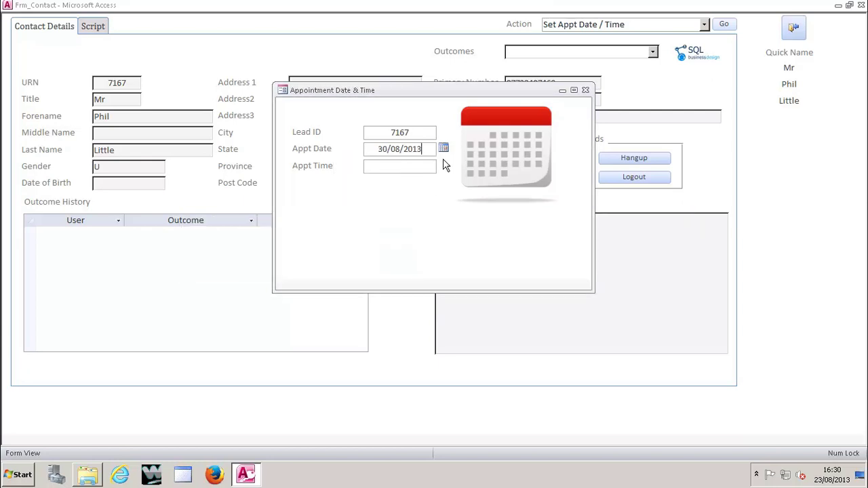
click(443, 149)
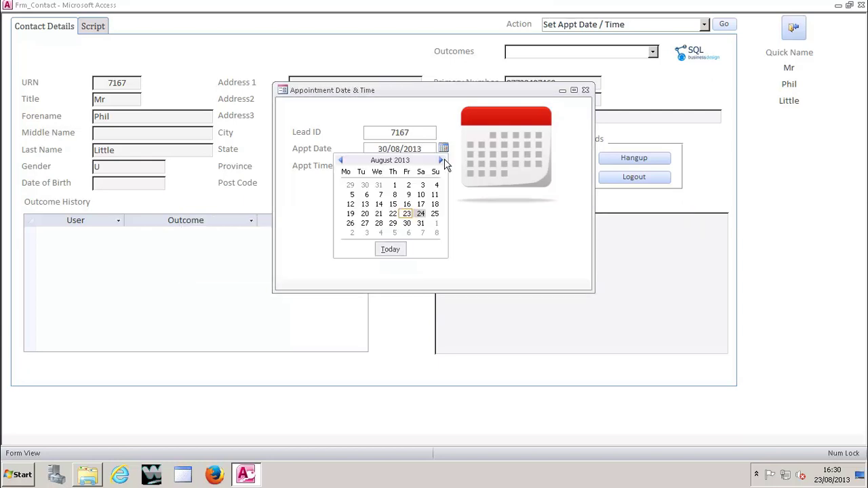
click(409, 214)
Step: Set the appointment time to 19:00, replacing a rejected 22:00, and close the appointment window
click(392, 170)
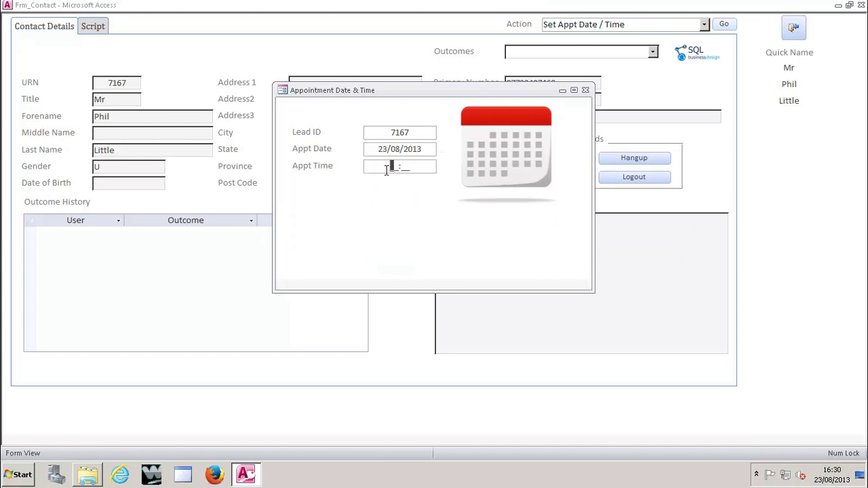
text(1900)
click(322, 167)
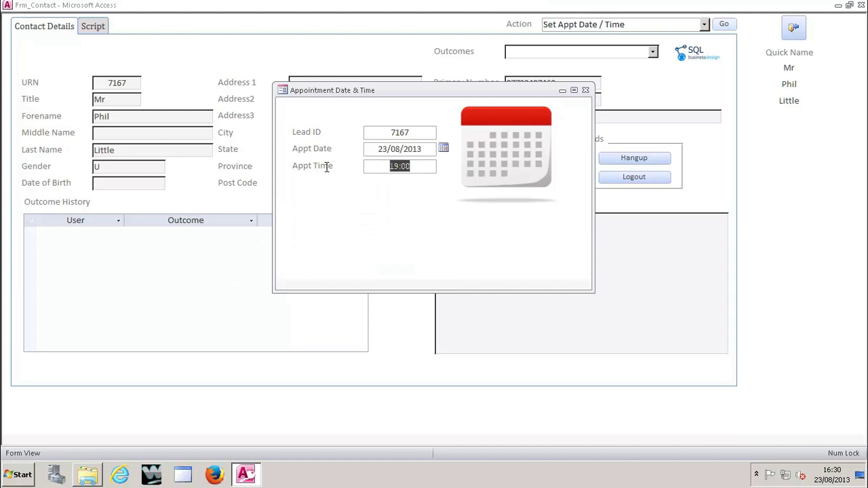
text(2200)
click(475, 199)
click(411, 264)
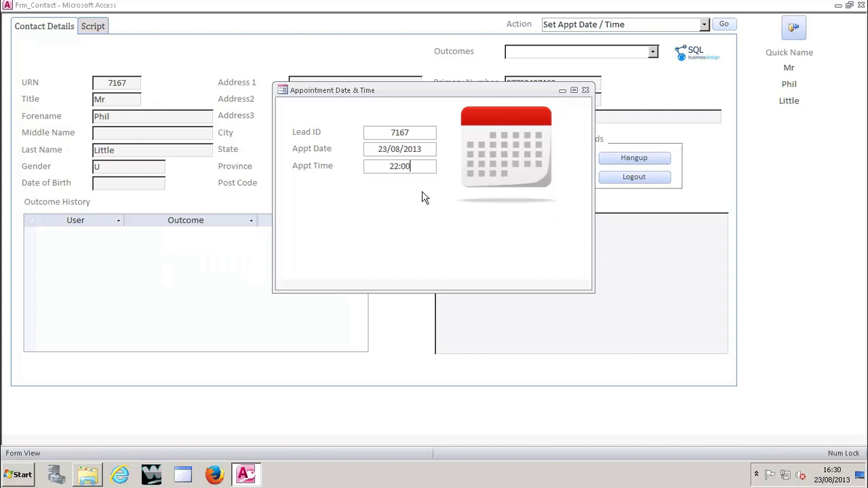
click(426, 155)
click(414, 264)
drag(410, 168, 291, 176)
drag(414, 167, 345, 165)
text(19:00)
click(586, 90)
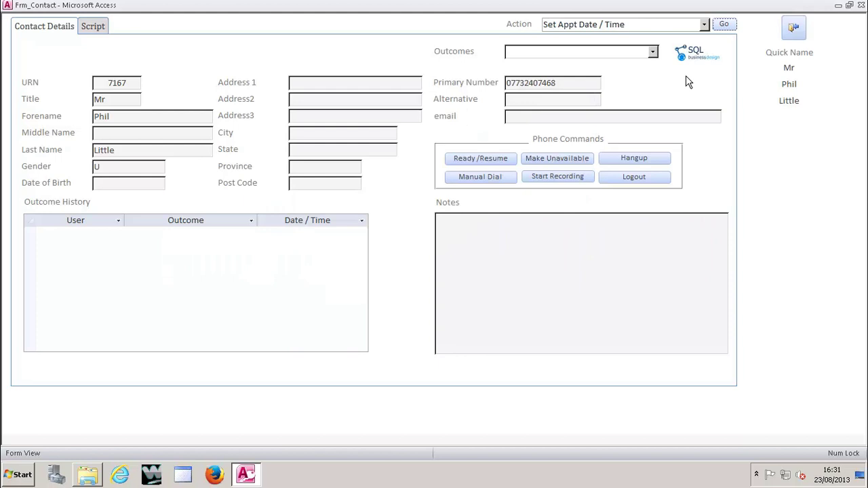
Step: Choose Capture Policy Details in the Action list and run it
click(704, 25)
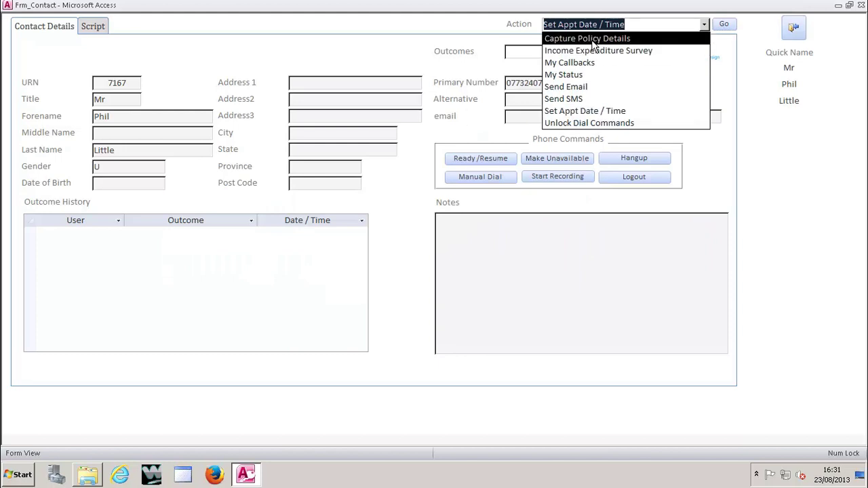
click(596, 39)
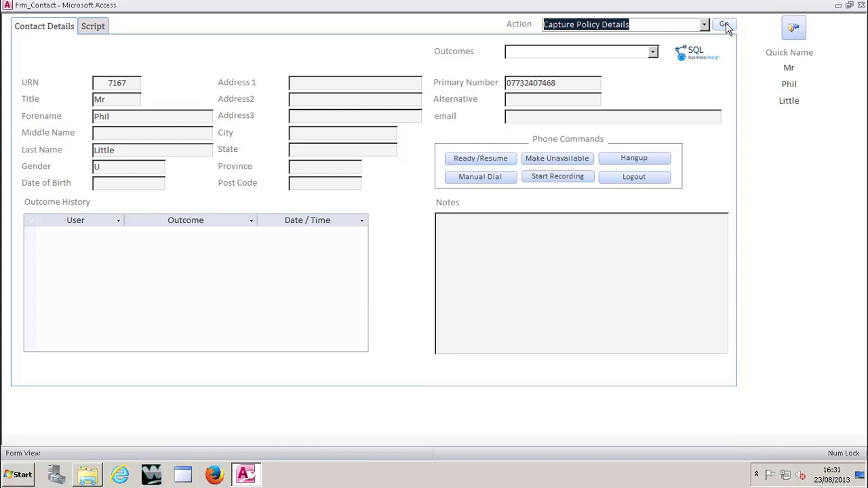
click(724, 25)
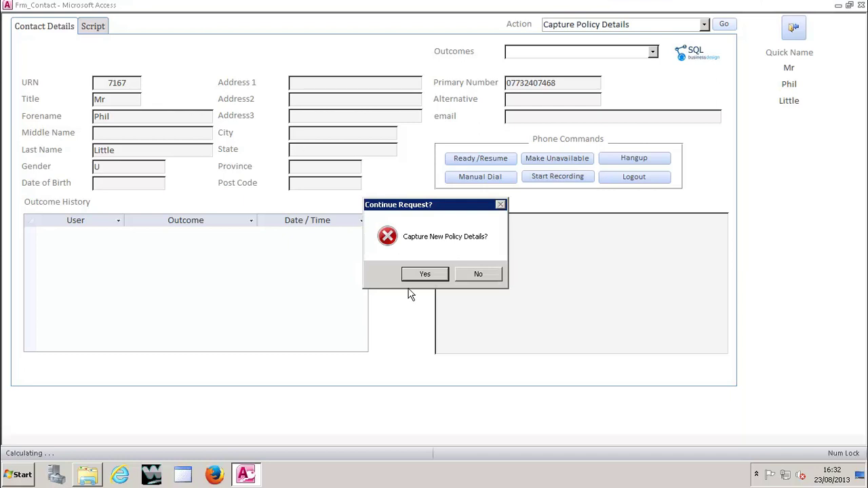
Step: Start a new policy relating to the contact, with type Single, provider Pru and status Active
click(420, 273)
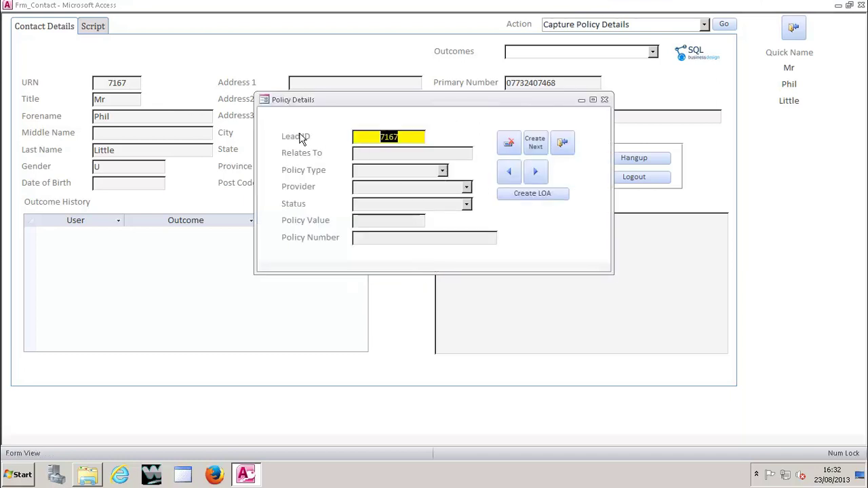
click(395, 156)
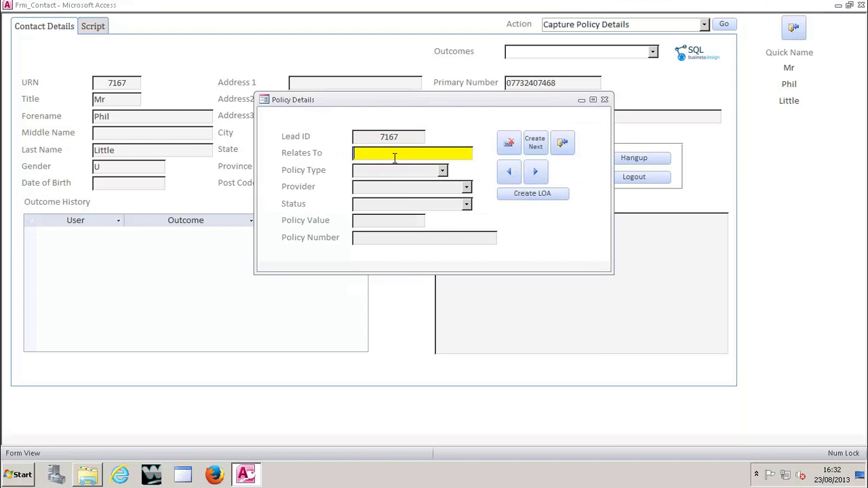
click(442, 172)
click(393, 186)
click(467, 187)
click(365, 202)
click(467, 204)
click(391, 230)
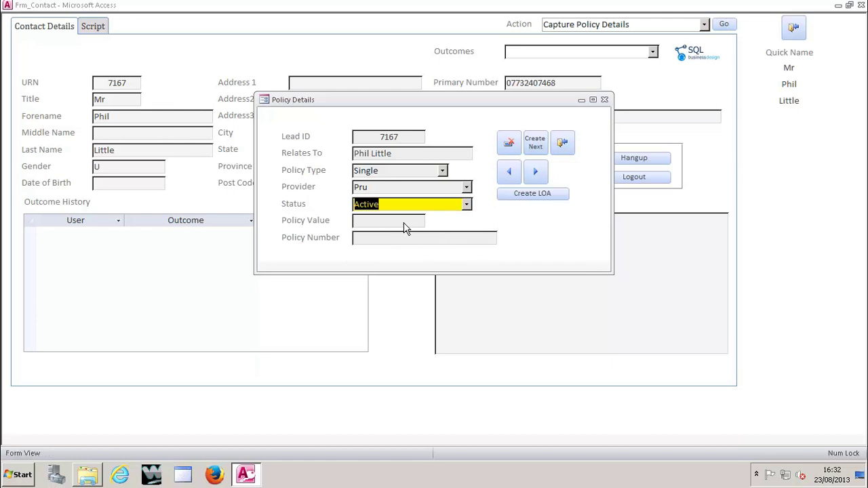
Step: Enter policy value 35000 and the policy number, then save it with Create Next
click(390, 221)
text(35000)
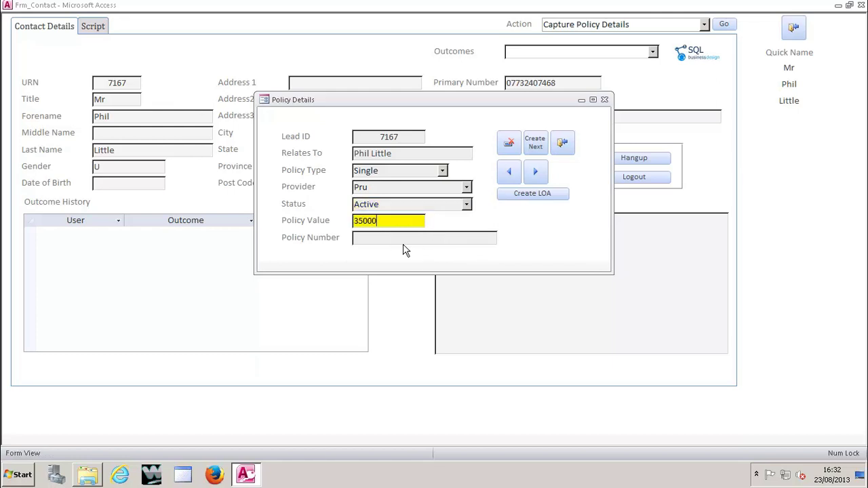
click(401, 242)
text(JKGJHGHJG/JHGHGJH)
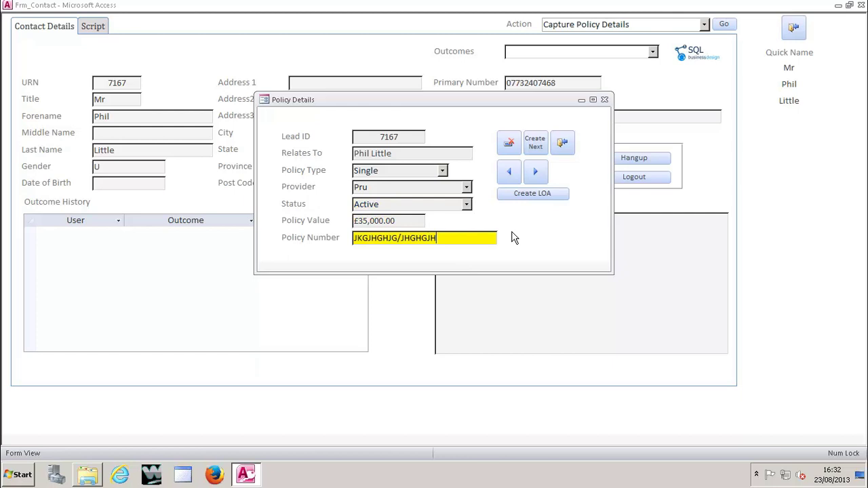
click(535, 142)
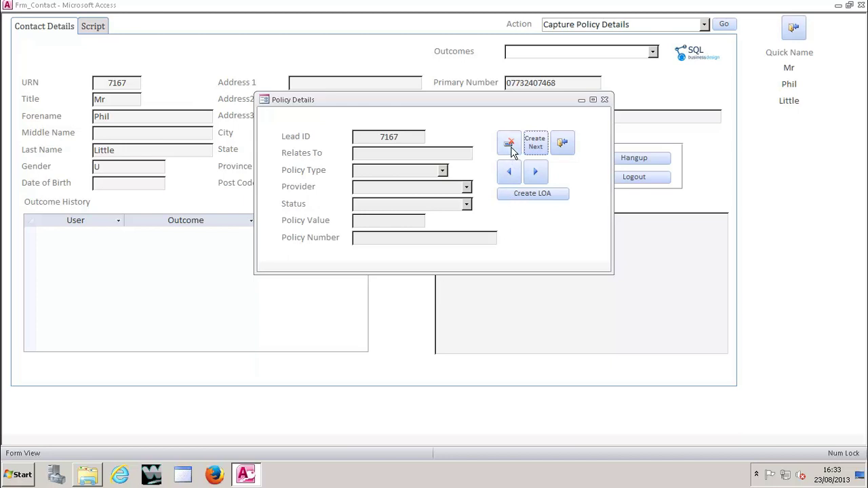
Step: Step back to review the saved £35,000.00 Pru policy, then close Policy Details
click(508, 171)
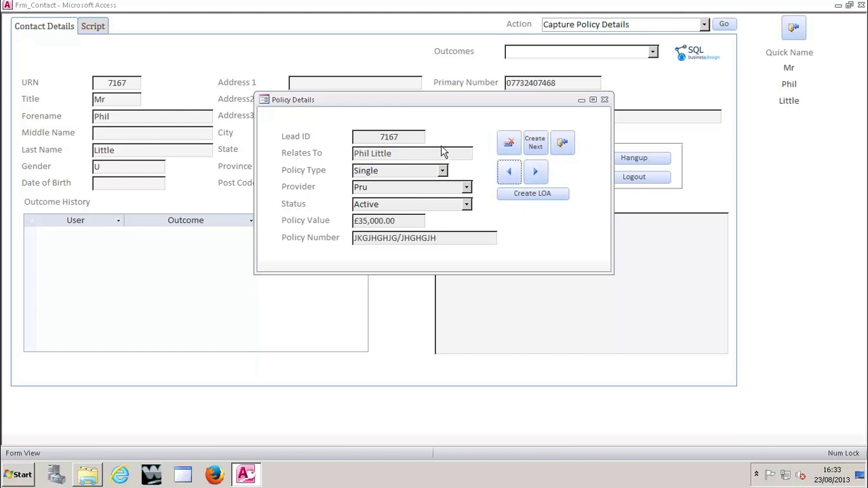
click(563, 144)
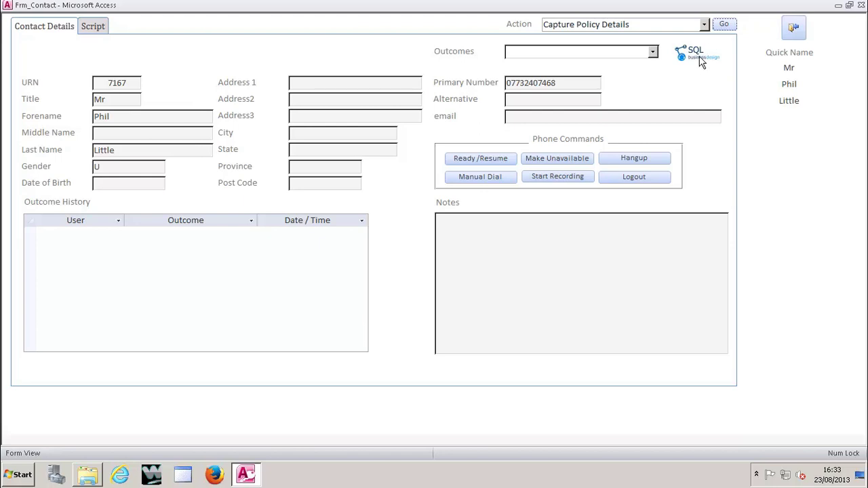
Step: Run the Income Expenditure Survey action for lead 7167 and display the own-or-rent User Notice
click(705, 25)
click(623, 52)
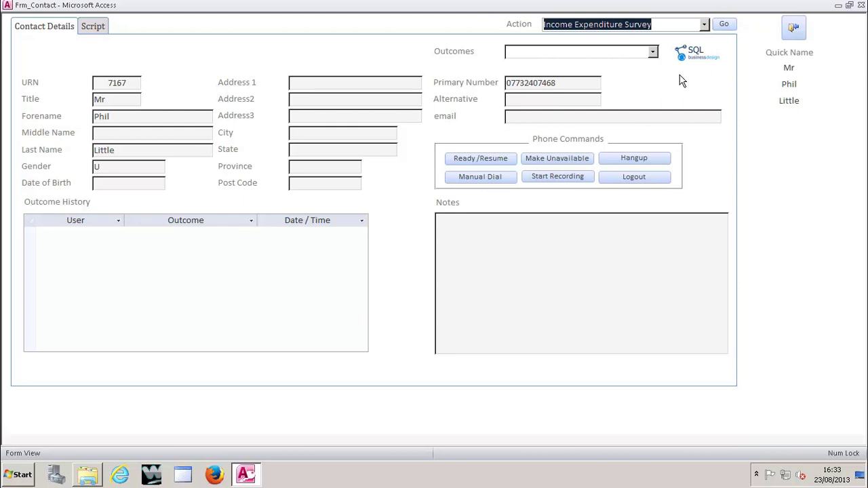
click(723, 24)
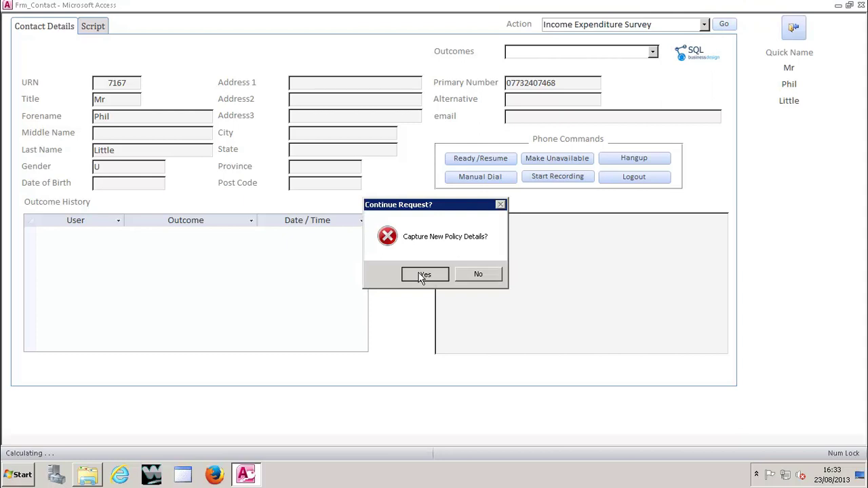
click(423, 275)
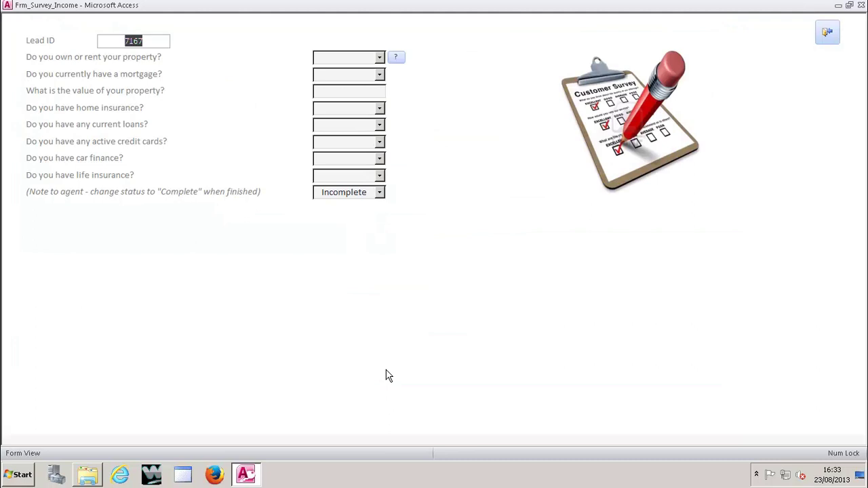
click(397, 60)
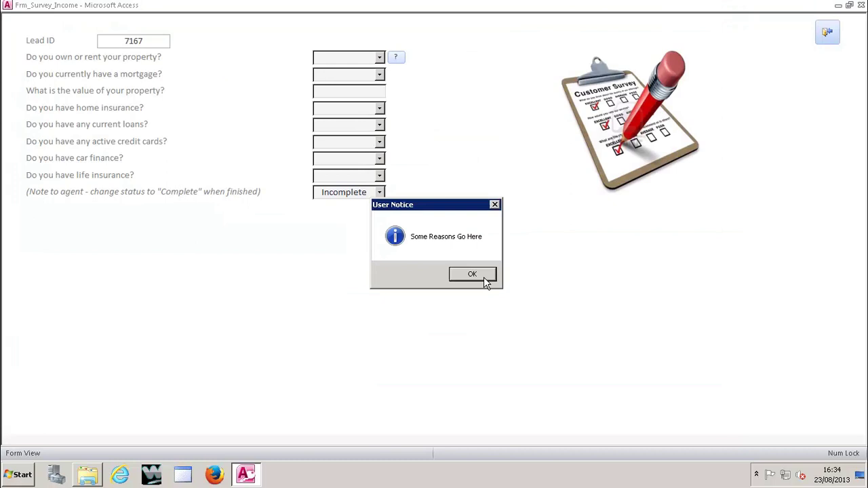
Step: Dismiss the User Notice and answer Rent to the own-or-rent question
click(472, 274)
click(380, 59)
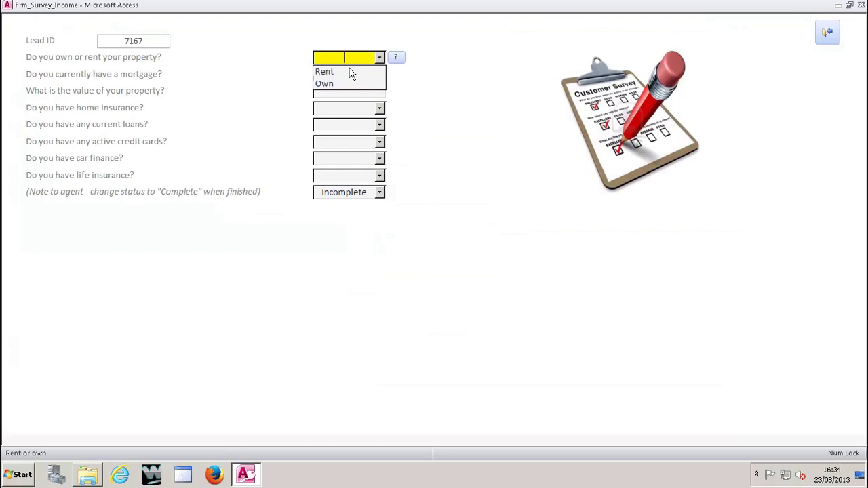
click(344, 72)
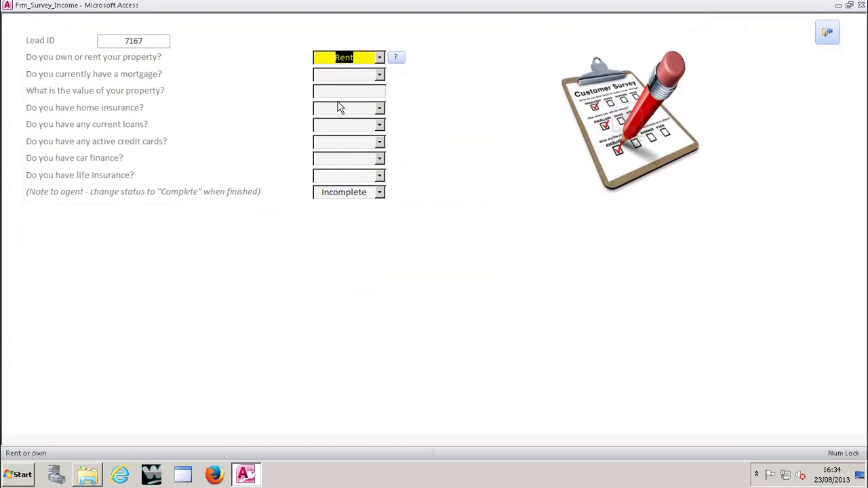
Step: Answer Yes to the mortgage question, bringing up the new policy details prompt
click(380, 74)
click(340, 102)
click(333, 93)
click(343, 79)
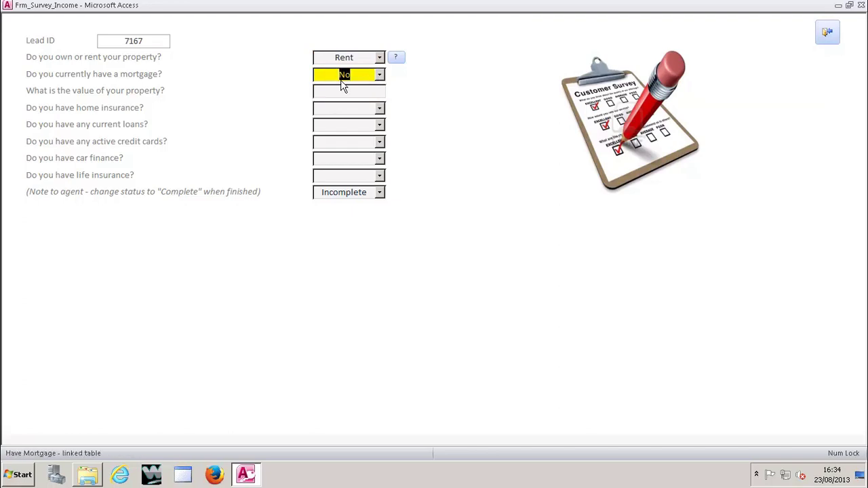
click(380, 75)
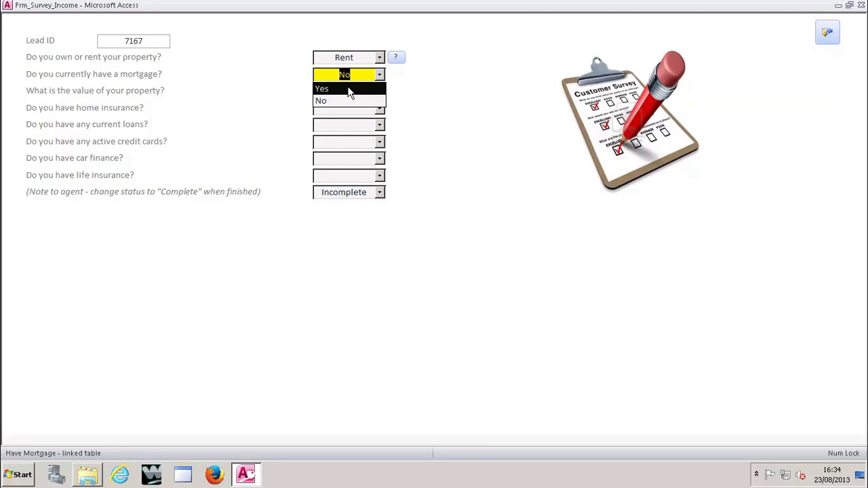
click(350, 93)
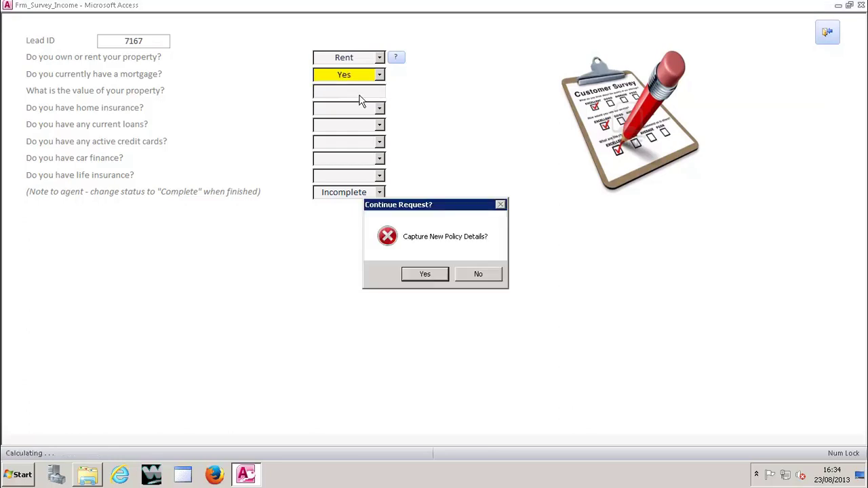
Step: Capture a new mortgage policy with product 'Mortgage' and provider Chelsea
click(427, 275)
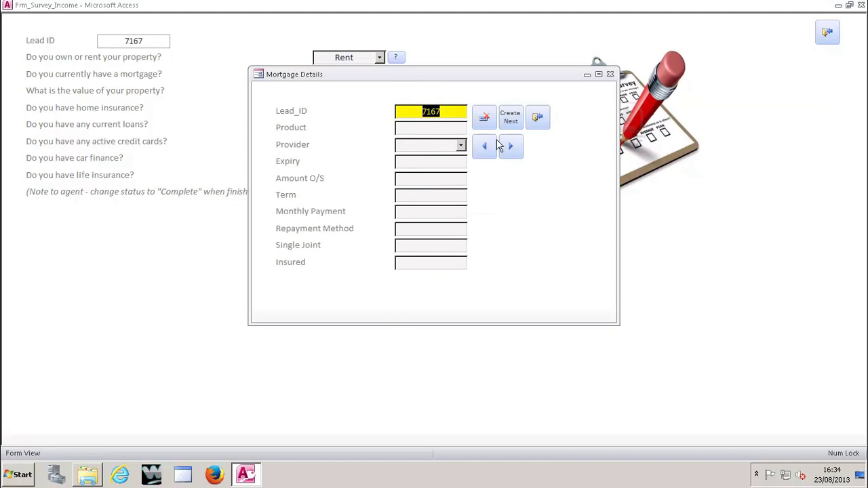
click(453, 130)
text(Mor)
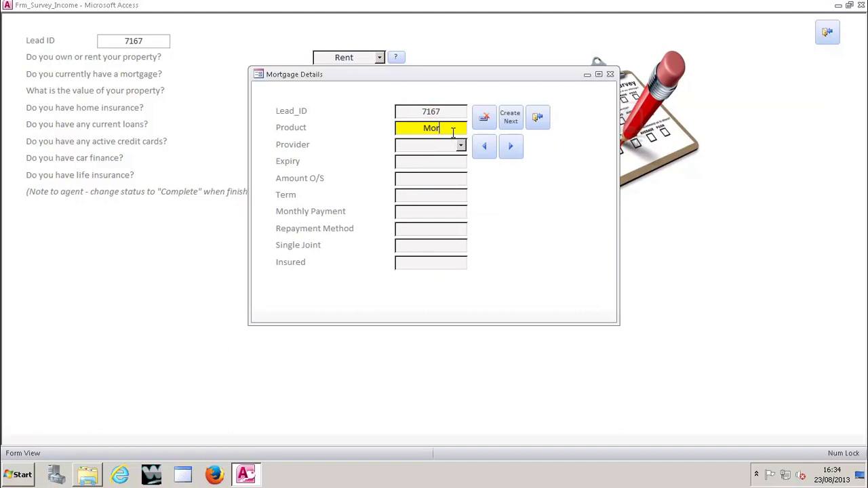
text(tgage)
click(460, 145)
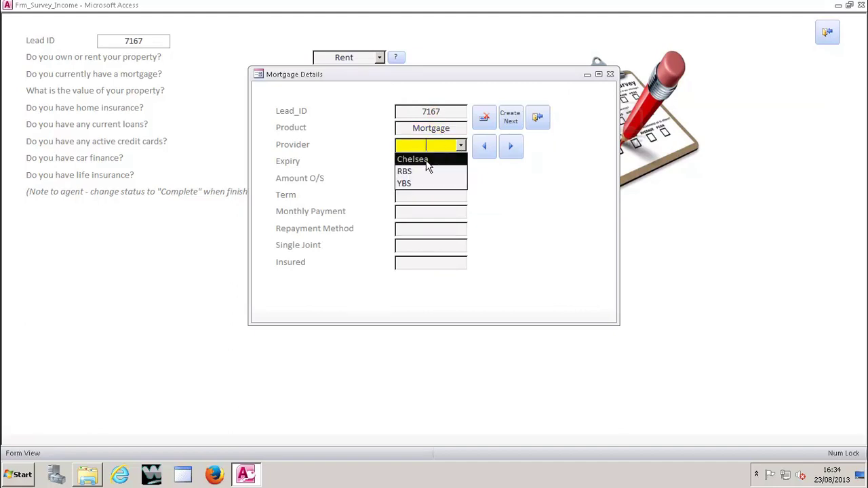
click(426, 162)
Step: Leave the expiry date blank and close the Mortgage Details form
click(426, 163)
click(474, 163)
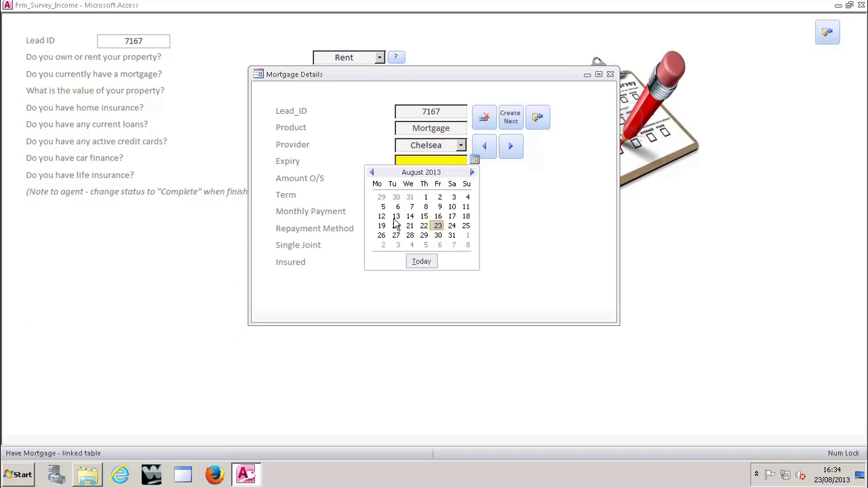
click(522, 226)
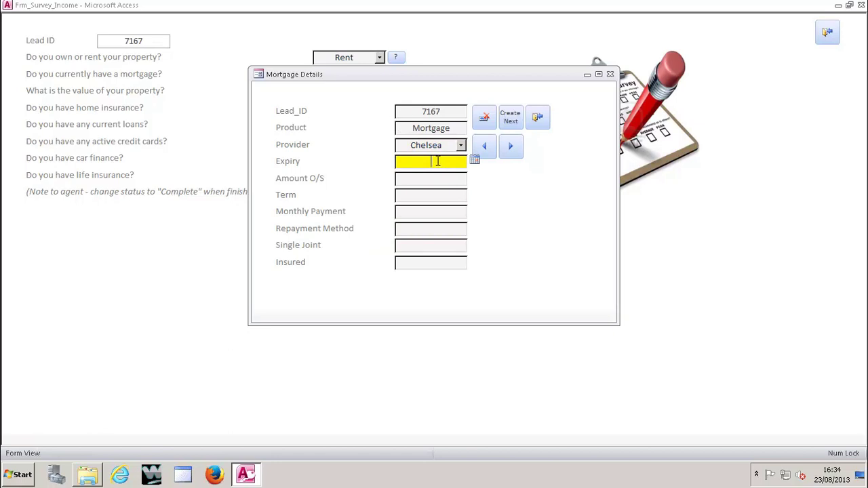
click(539, 119)
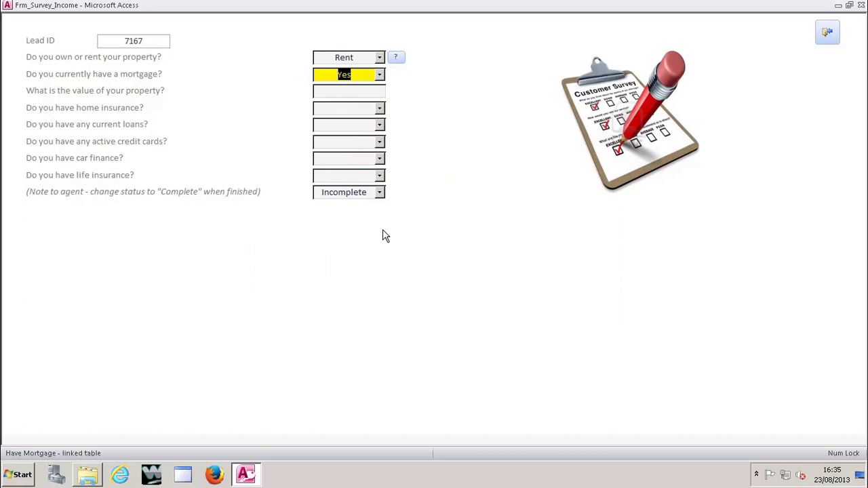
Step: Set the survey status to Completed and exit back to the contact form
click(379, 194)
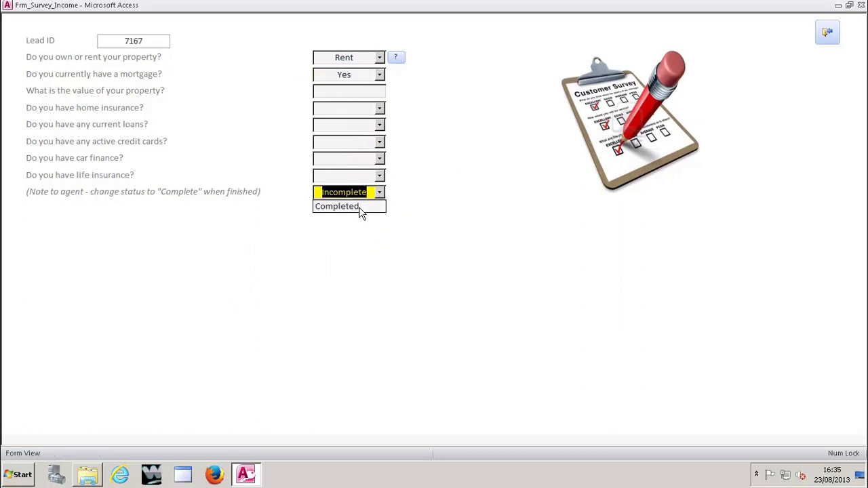
click(359, 207)
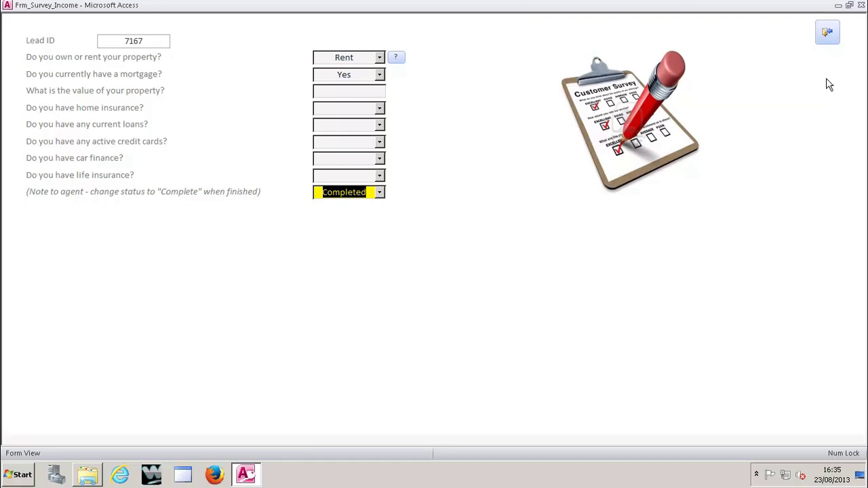
click(828, 33)
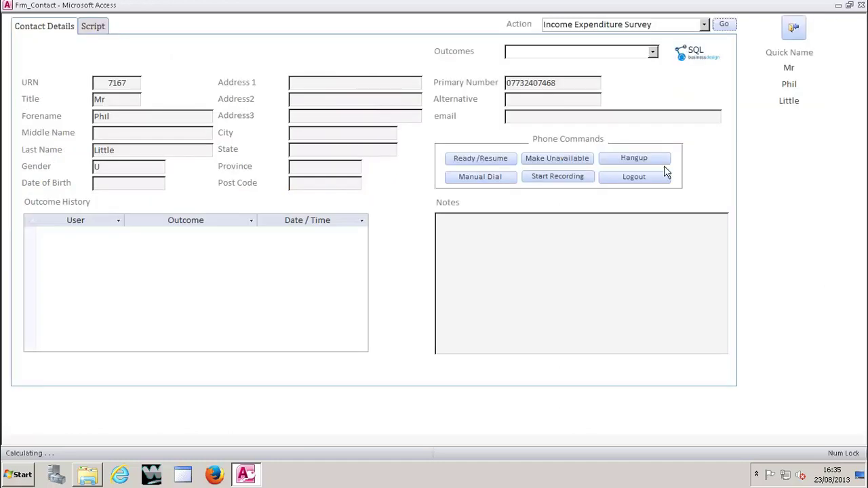
Step: Record lead 7167's call outcome as Sale Made and save it
click(653, 52)
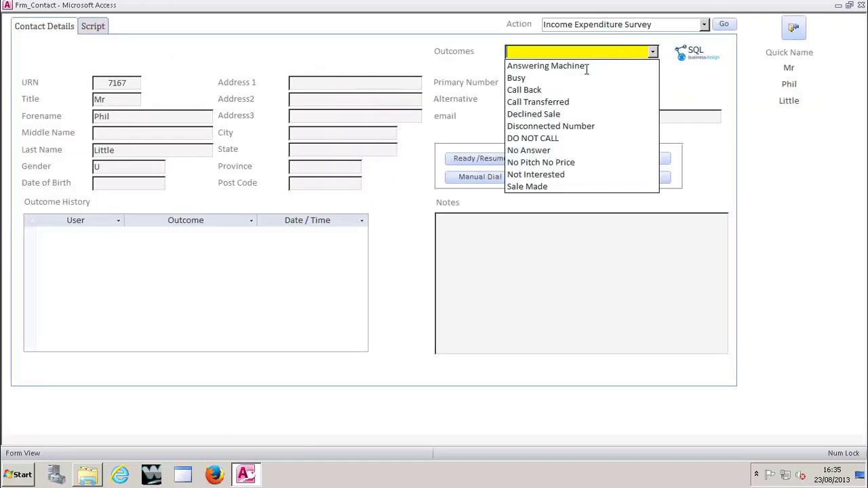
click(553, 186)
click(472, 177)
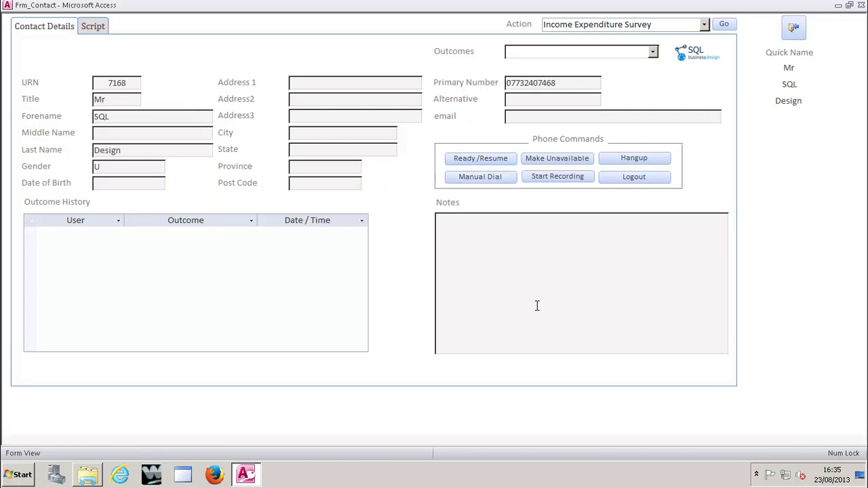
Step: Make the agent unavailable for calls and record lead 7168 as Answering Machine
click(704, 25)
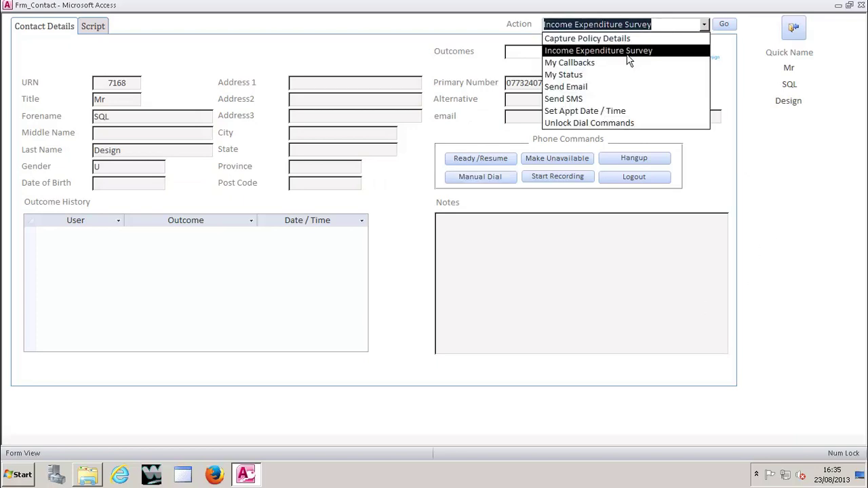
click(482, 27)
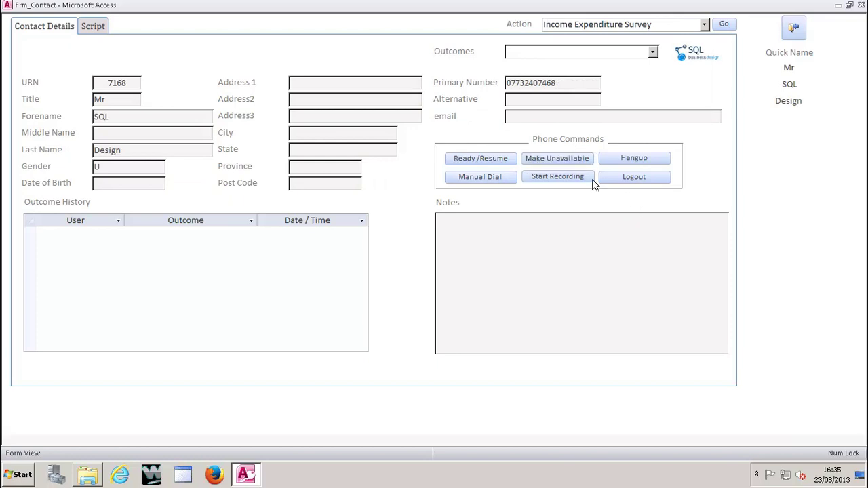
click(571, 165)
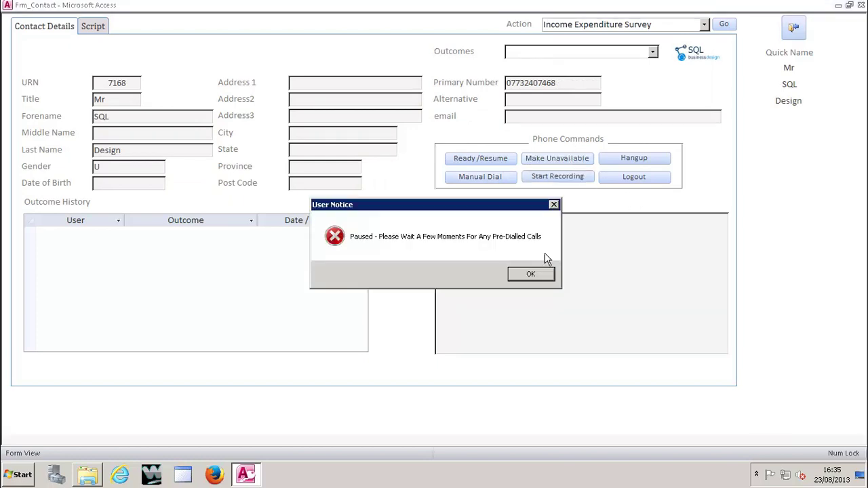
click(540, 273)
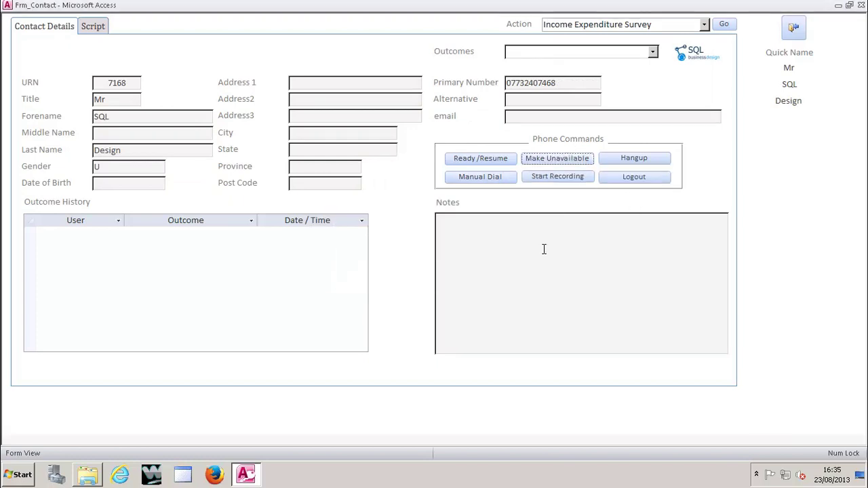
click(652, 52)
click(558, 65)
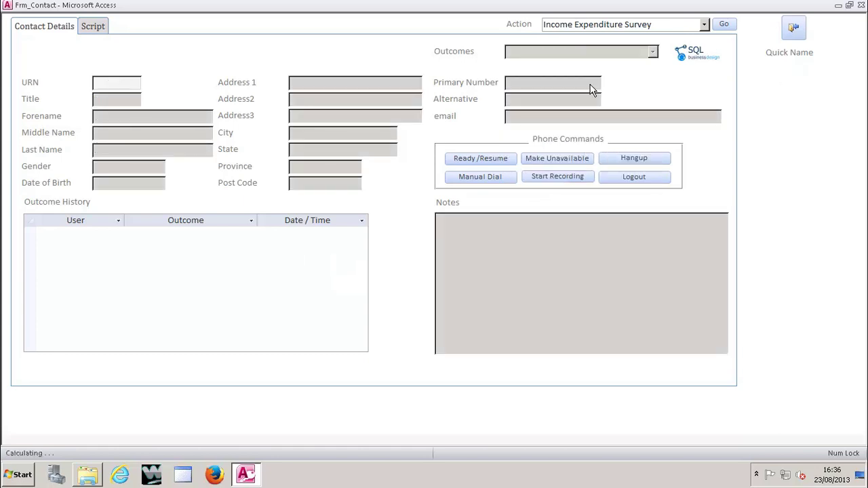
Step: Check the agent's current status with the My Status action
click(705, 24)
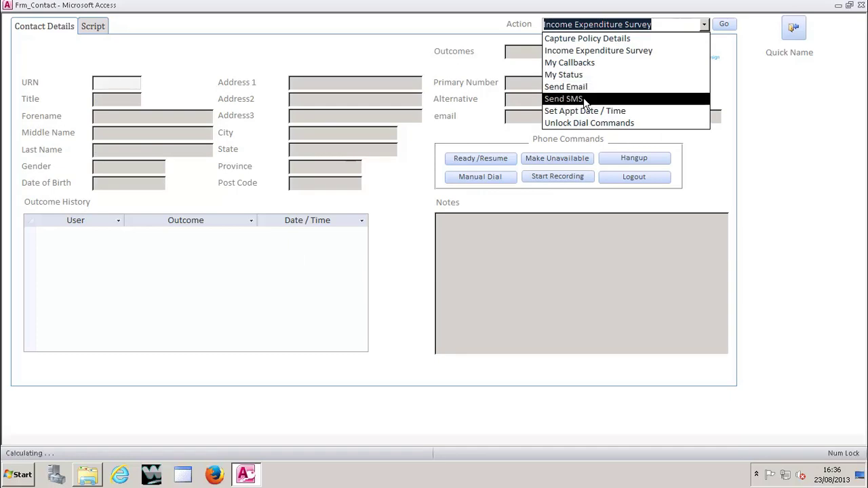
click(563, 74)
click(724, 23)
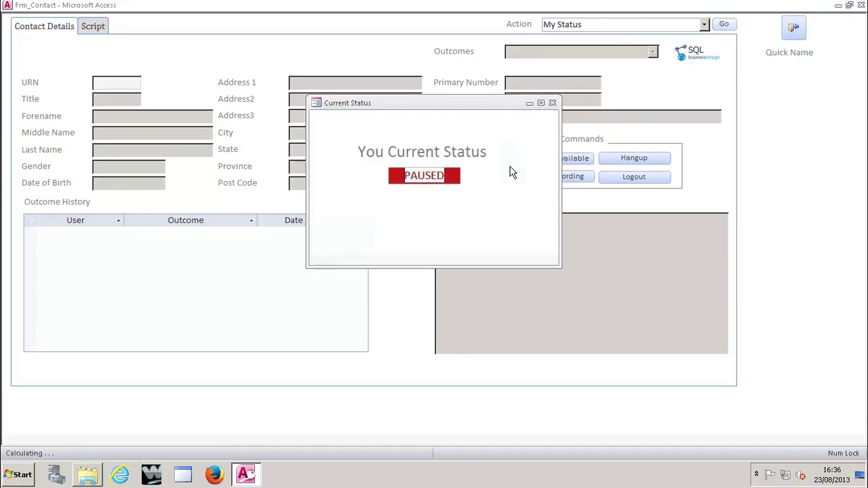
click(552, 103)
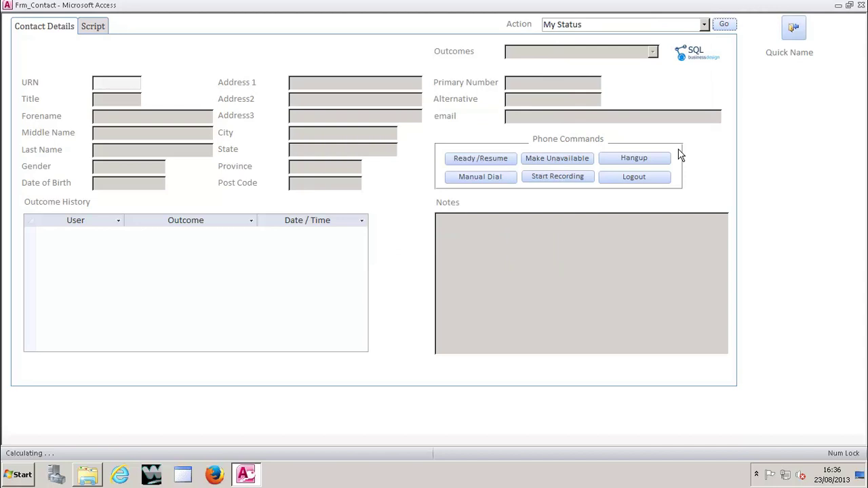
Step: Log the agent out of the dialler and return to the login screen
click(634, 177)
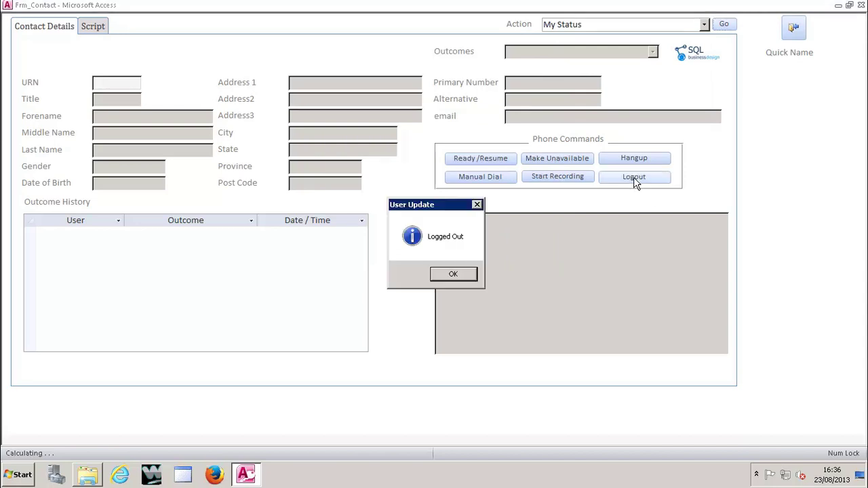
click(437, 278)
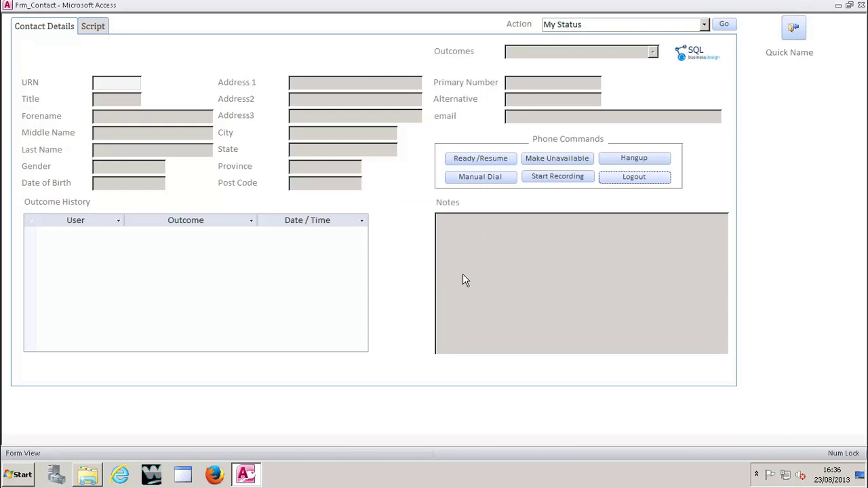
click(790, 38)
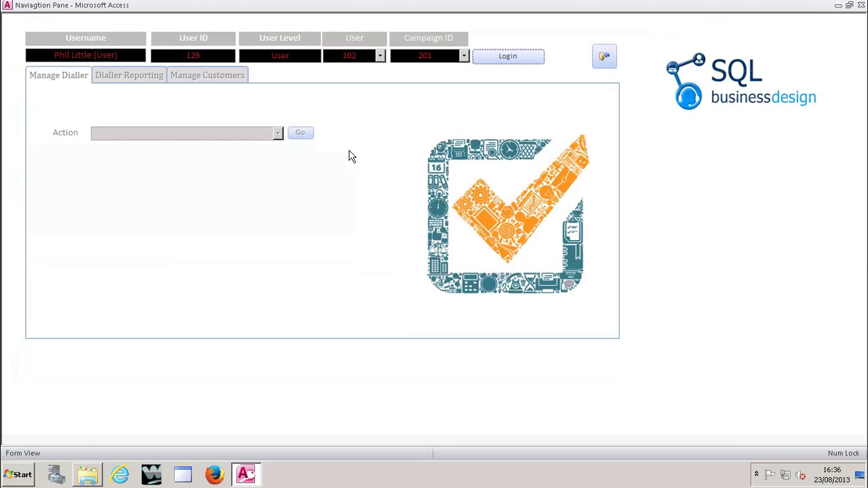